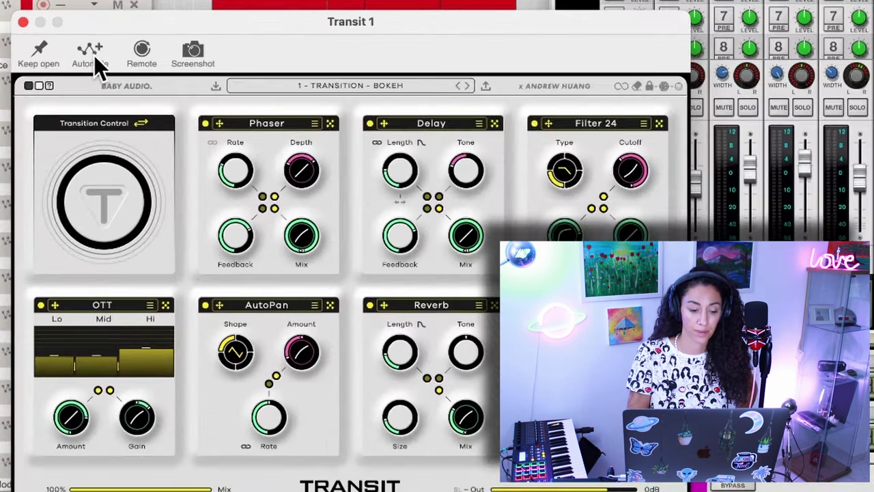
Step: Draw an automation clip on Transit's Transition Control lane spanning roughly bars 2–4
click(94, 56)
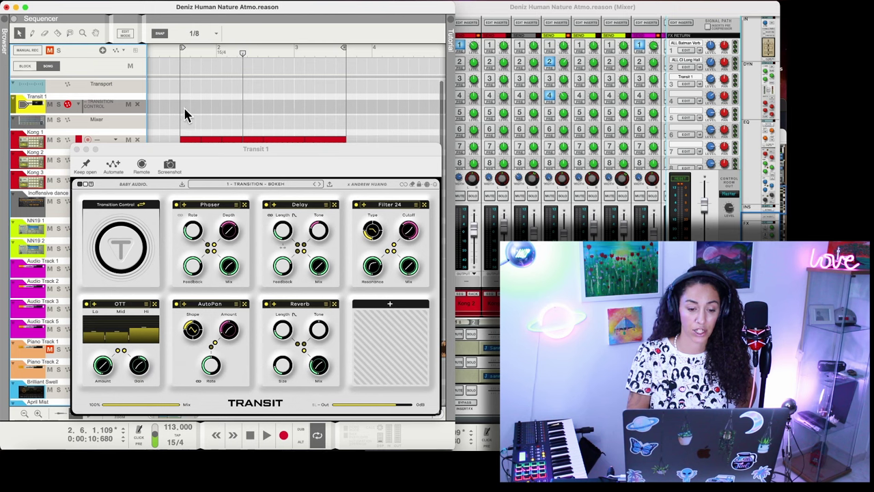
drag(183, 106, 347, 121)
click(321, 121)
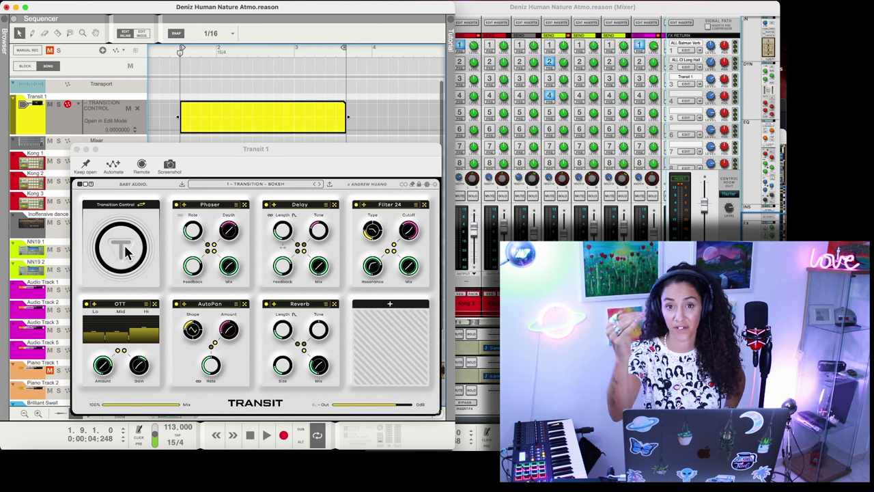
Step: Play the song while raising the Transition Control knob to hear the transition
mouse_move(125, 252)
mouse_down()
mouse_move(125, 207)
mouse_move(124, 267)
mouse_up()
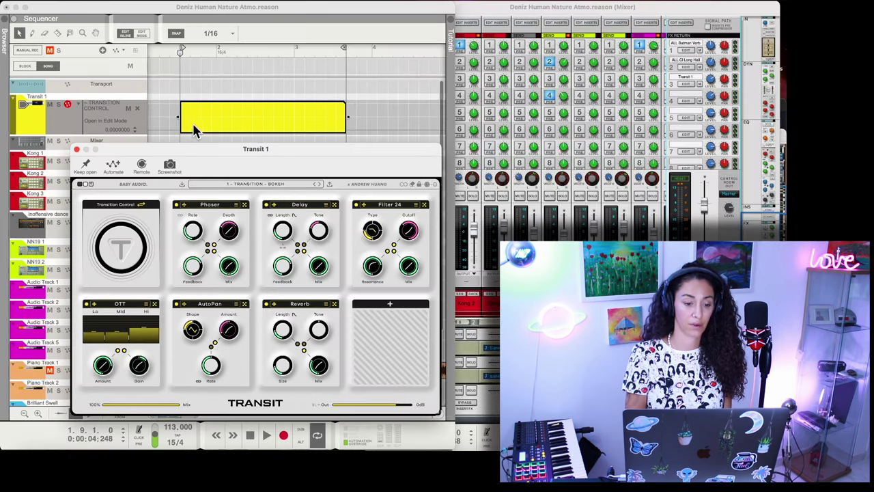
key(space)
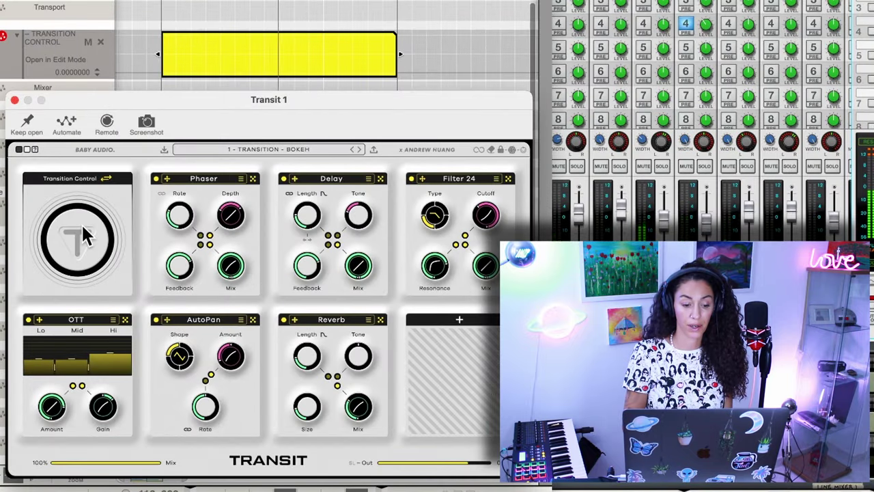
drag(82, 229, 72, 157)
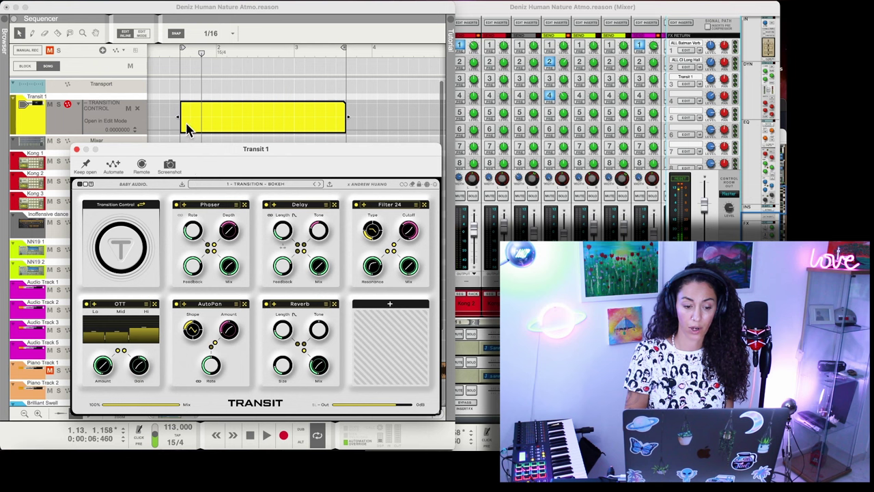
Step: Ramp the Transition Control clip from zero up to about 98, then play from the loop start
click(182, 132)
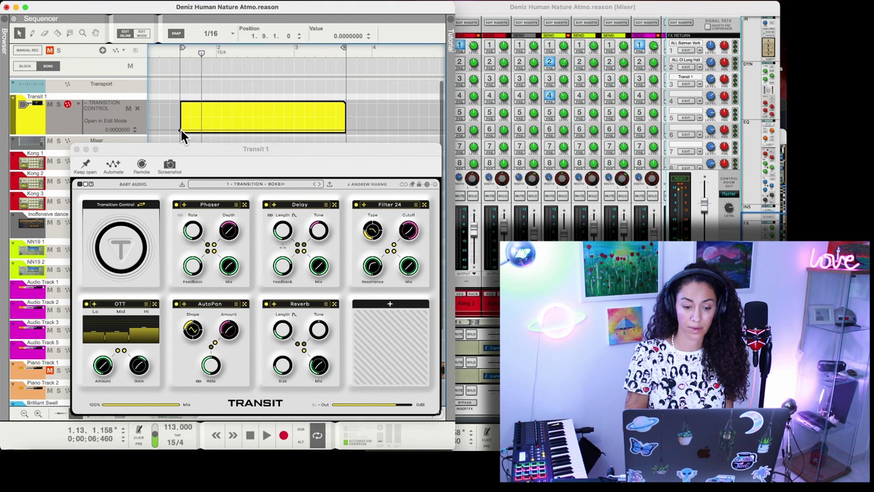
click(342, 106)
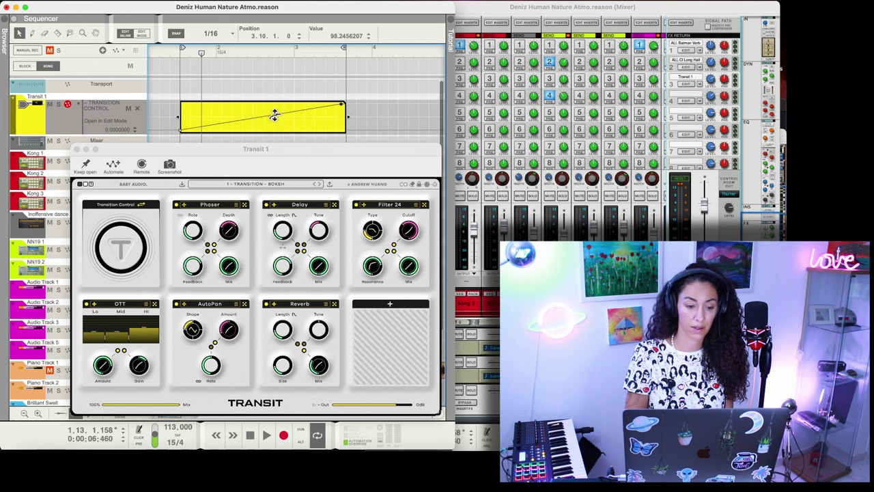
click(181, 54)
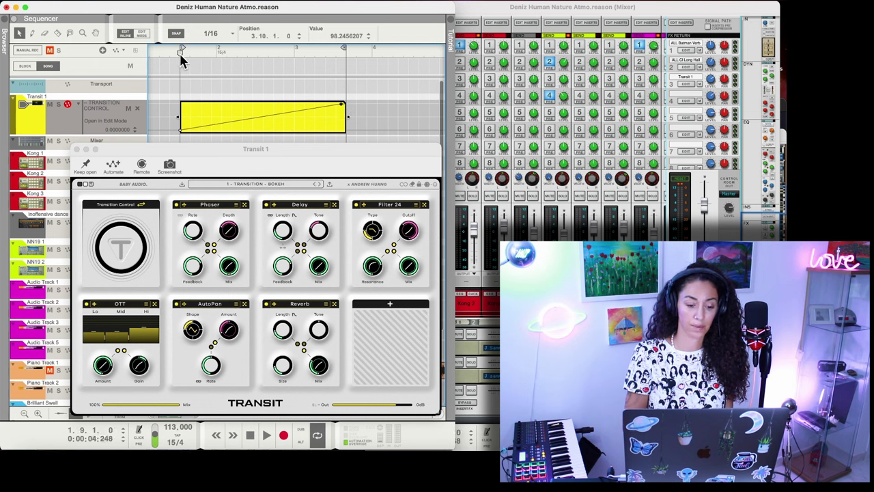
key(space)
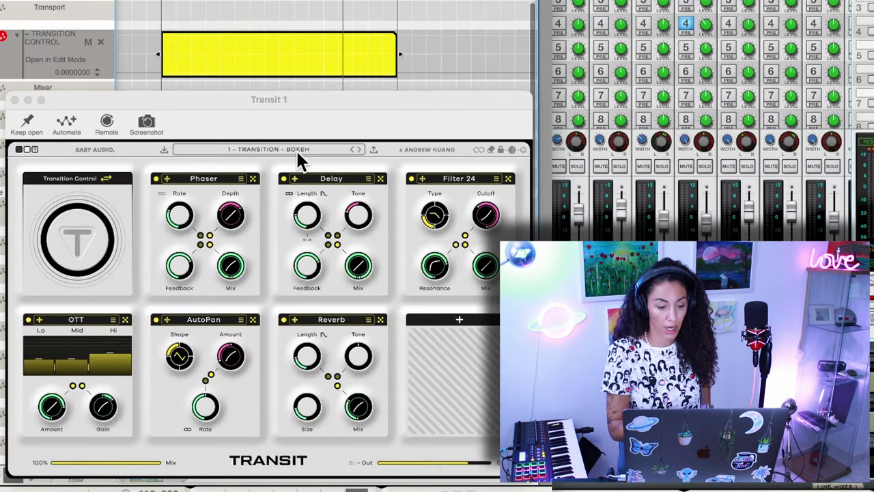
Step: Browse Transit's preset banks, load Halves, and play it while raising the transition amount
click(276, 184)
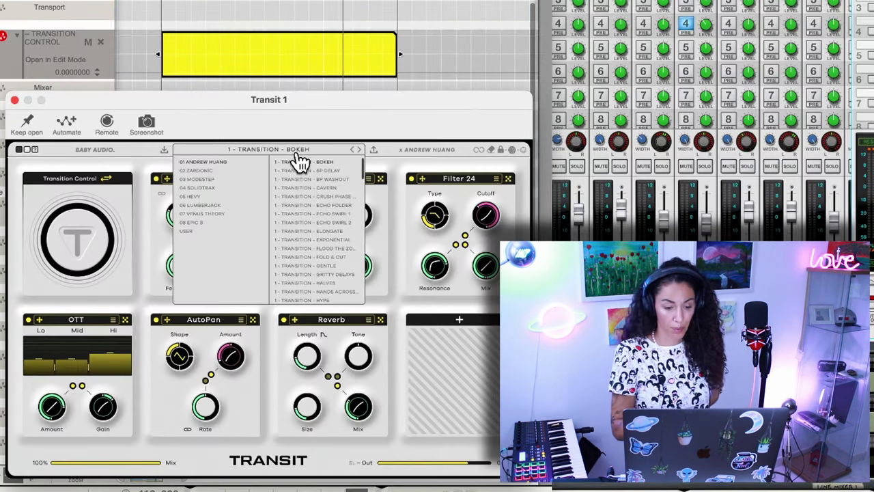
scroll(309, 176, down, 15)
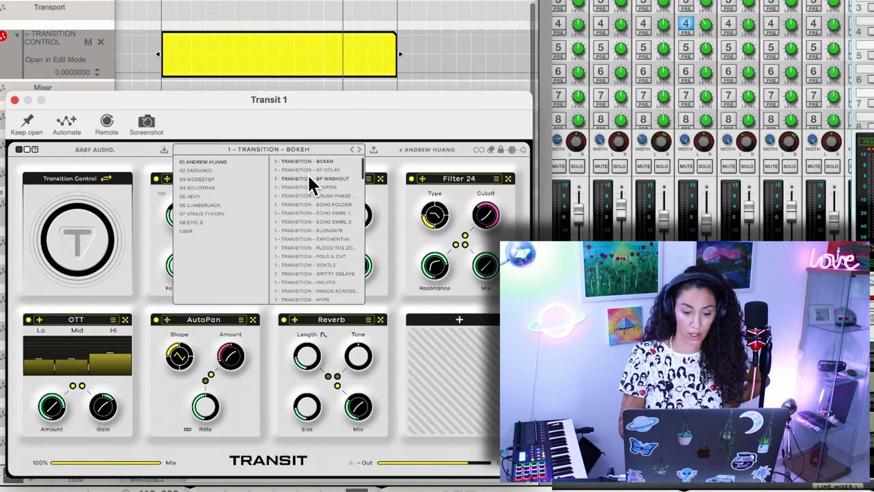
scroll(308, 176, up, 15)
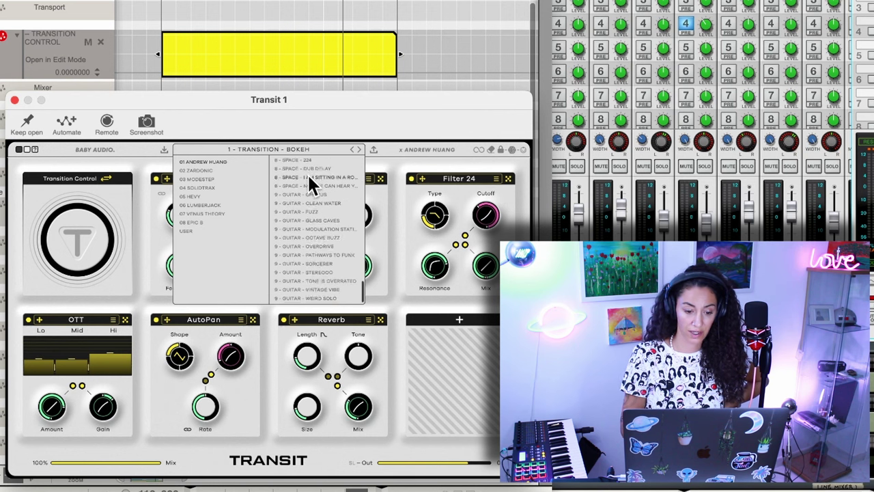
click(198, 171)
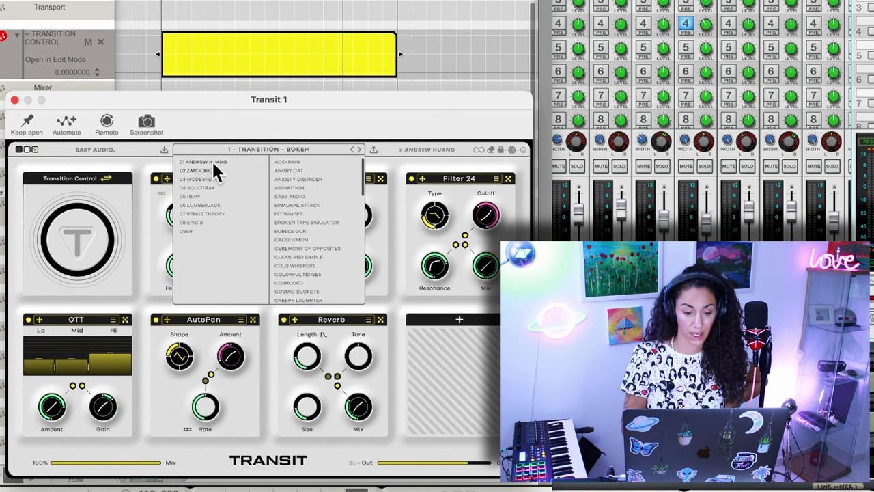
click(212, 162)
click(205, 164)
scroll(319, 189, down, 3)
scroll(319, 189, down, 2)
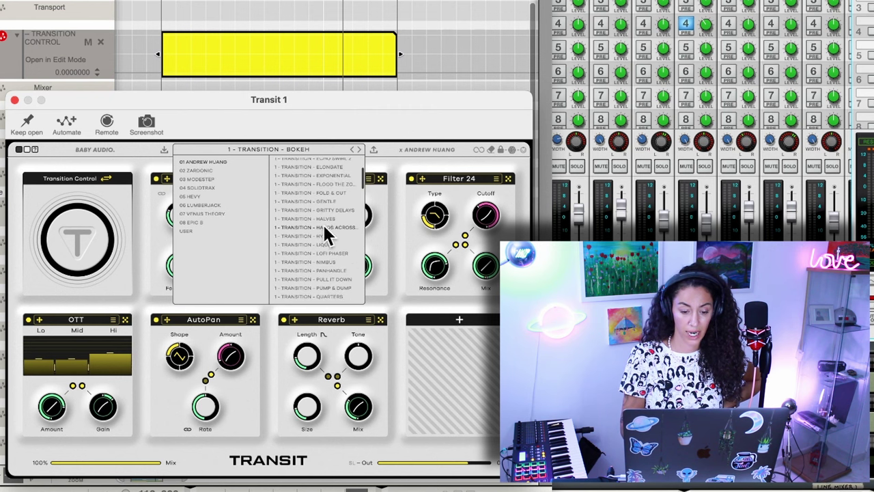
click(322, 218)
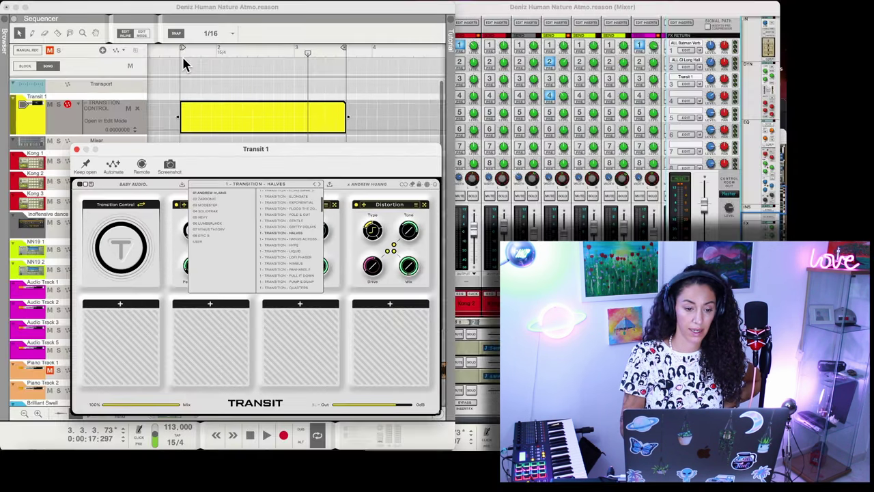
key(space)
drag(123, 250, 130, 205)
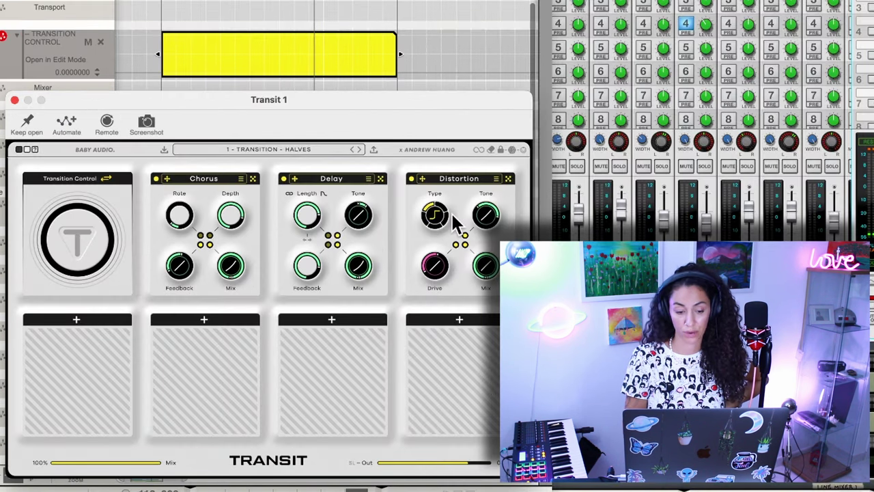
Step: Load the Panhandle preset, audition it by raising the transition, then scroll further down the preset list
click(292, 159)
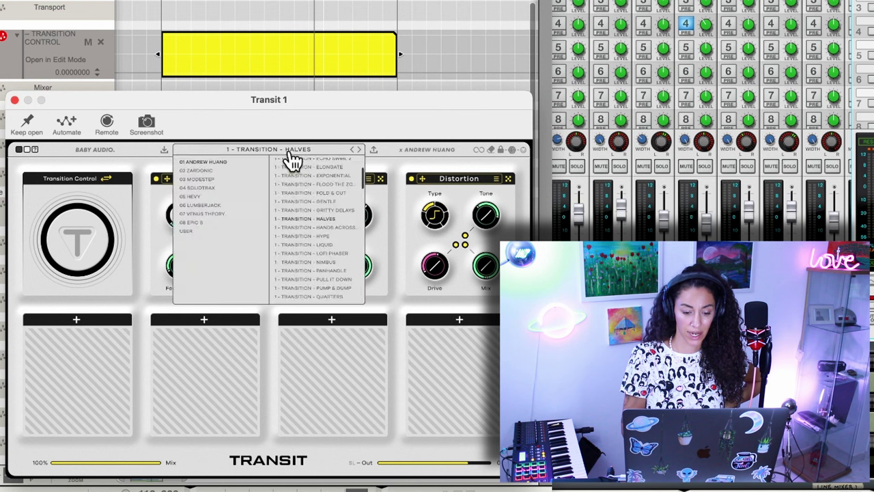
click(311, 271)
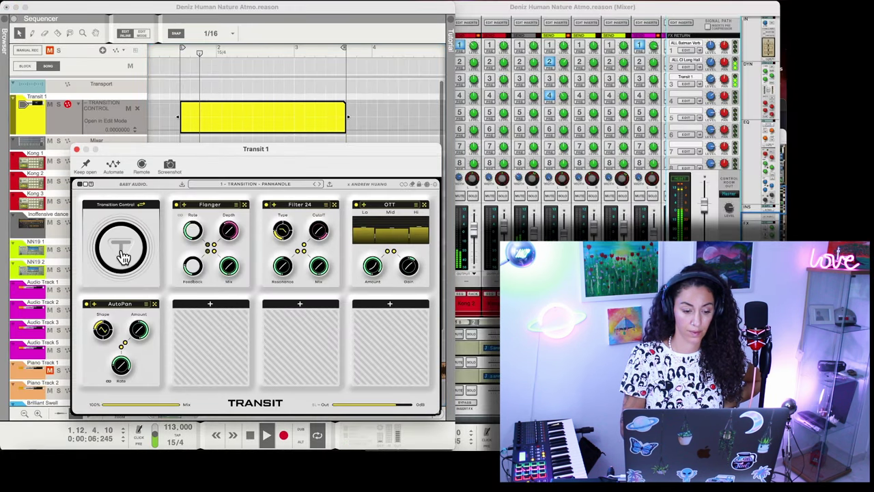
drag(123, 256, 118, 205)
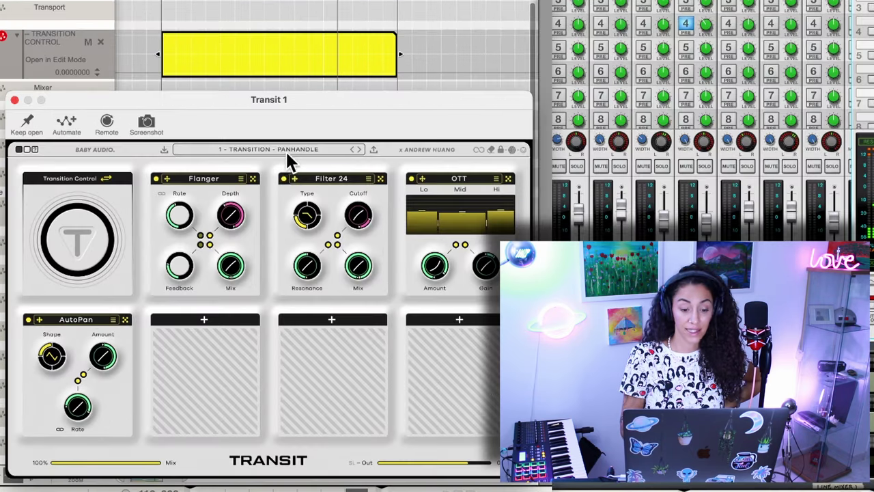
click(288, 155)
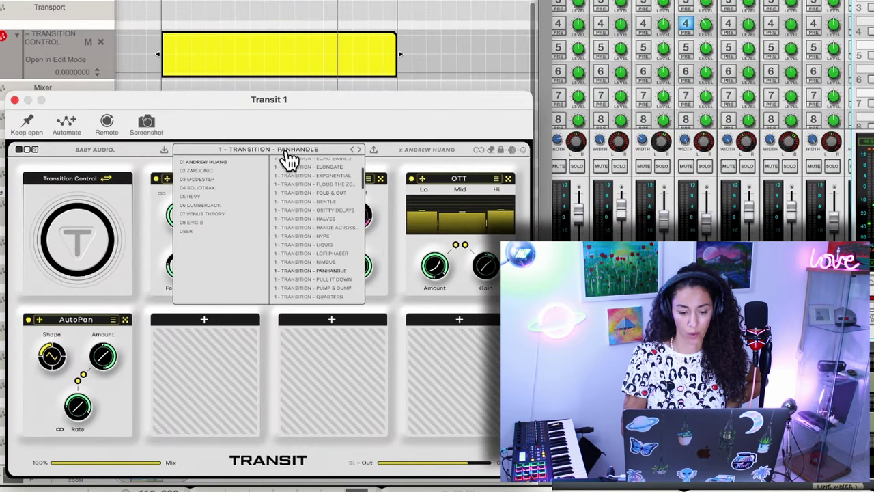
scroll(314, 229, down, 6)
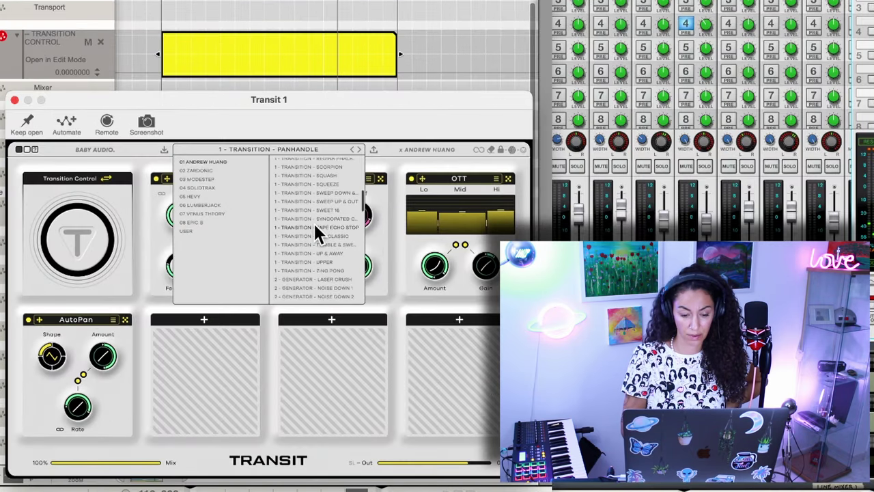
scroll(314, 229, down, 5)
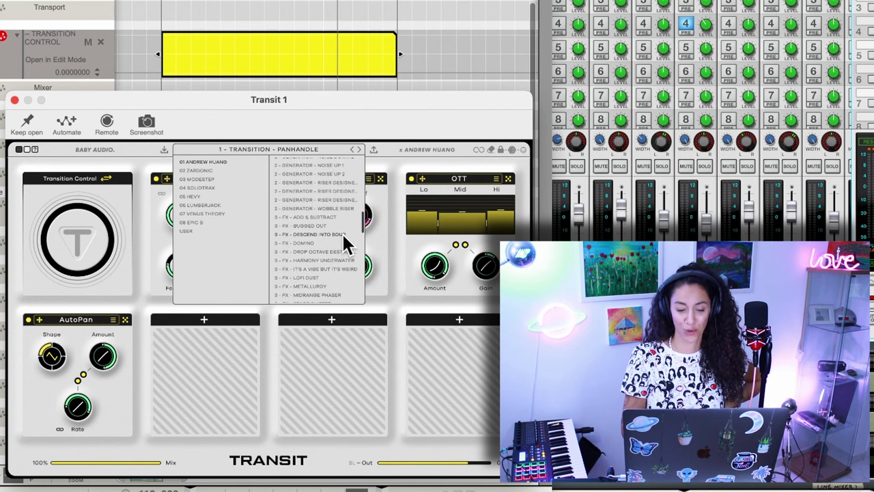
Step: Load 3 - FX - Descend Into Soup and sweep the transition amount up and back to zero
click(341, 234)
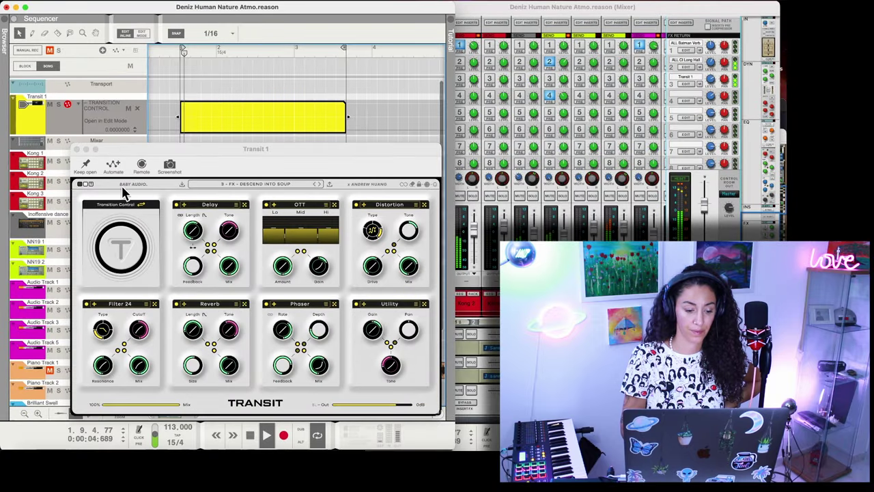
drag(121, 257, 119, 210)
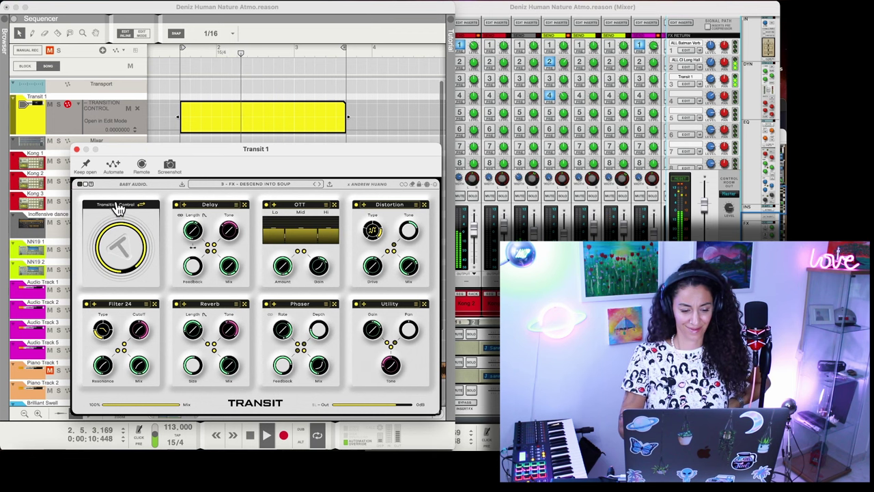
drag(119, 207, 117, 204)
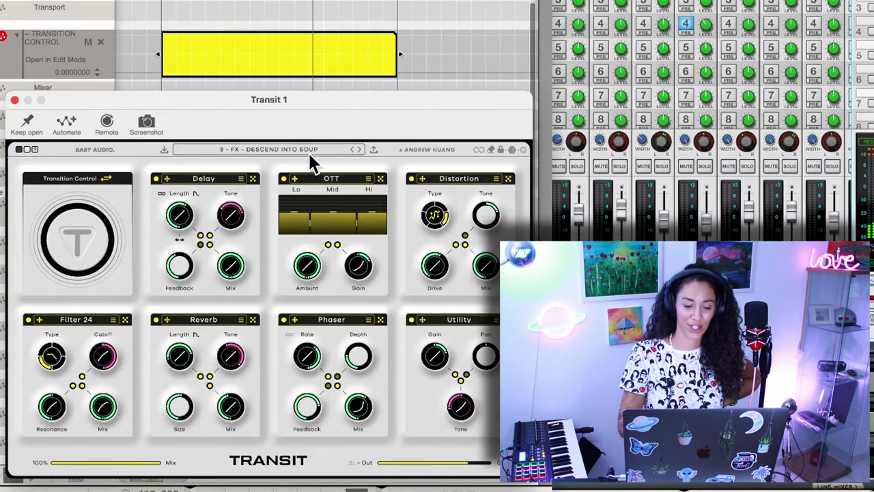
Step: Load 3 - FX - Lofi Dust and audition it by raising then lowering the transition amount
click(283, 184)
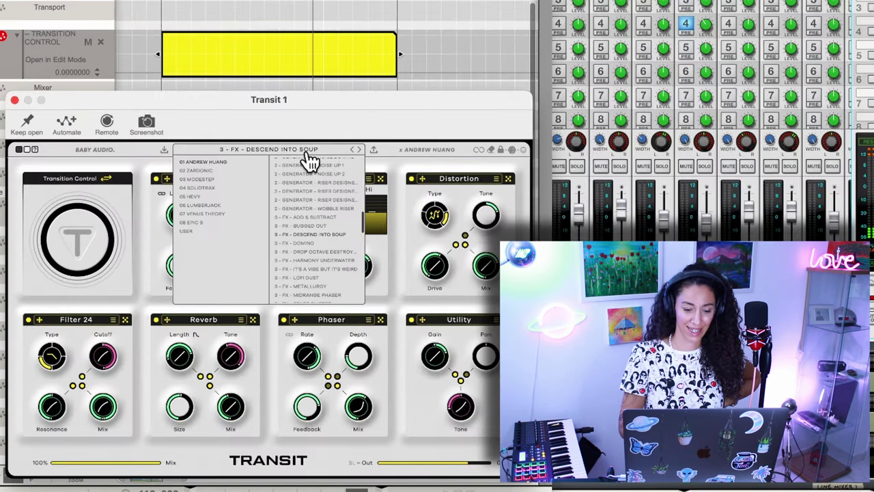
click(315, 278)
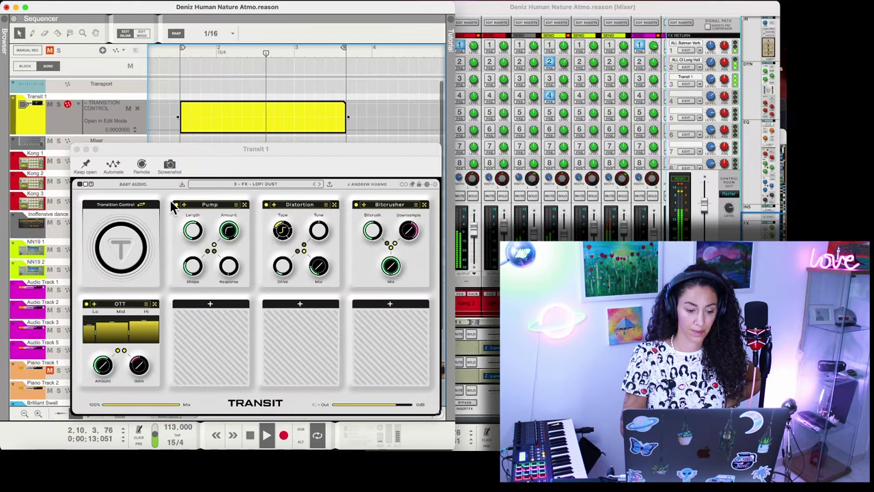
click(131, 253)
drag(131, 253, 125, 200)
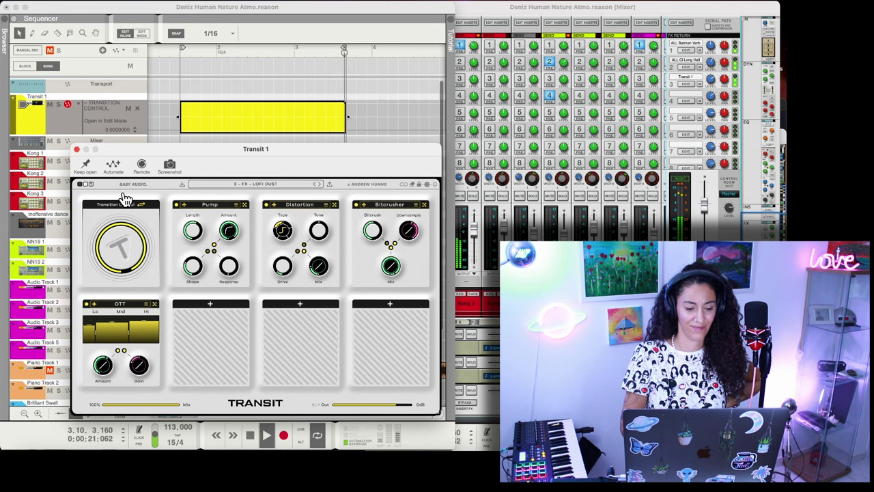
drag(125, 198, 129, 260)
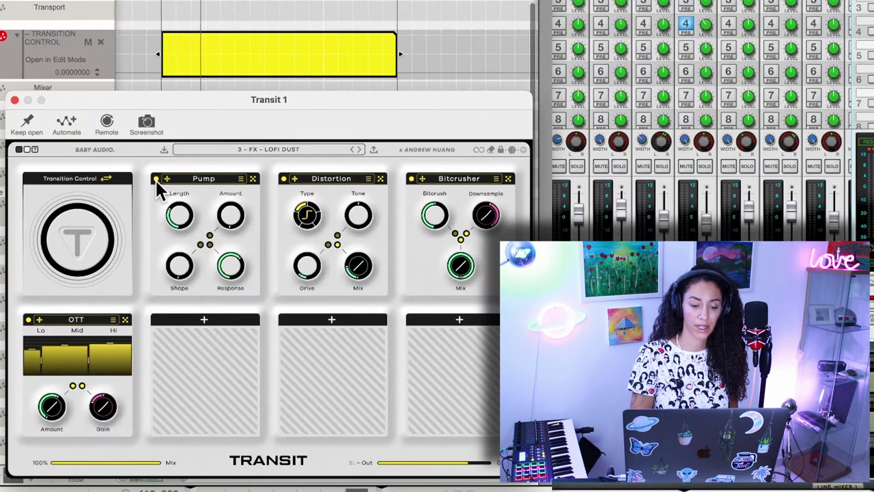
Step: Toggle Pump off and on, nudge it toward Distortion and back, then save a Pump module preset
click(155, 178)
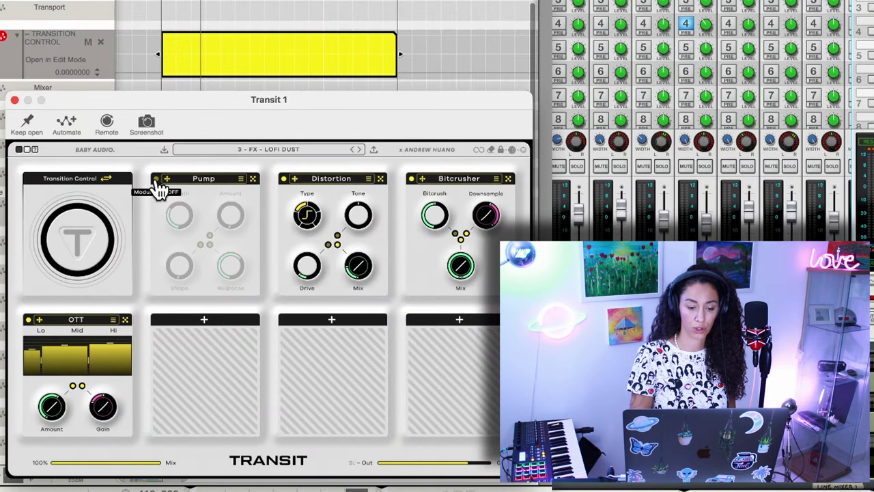
click(156, 179)
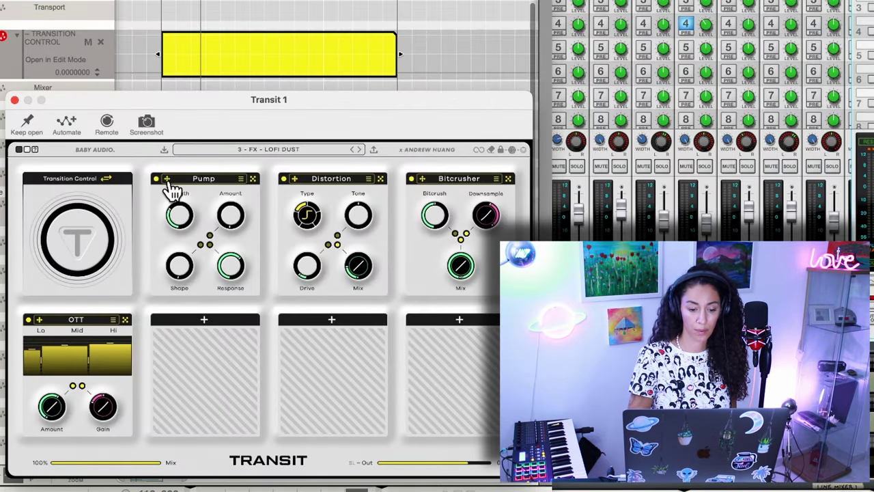
mouse_move(171, 185)
mouse_down()
mouse_move(225, 184)
mouse_move(166, 182)
mouse_up()
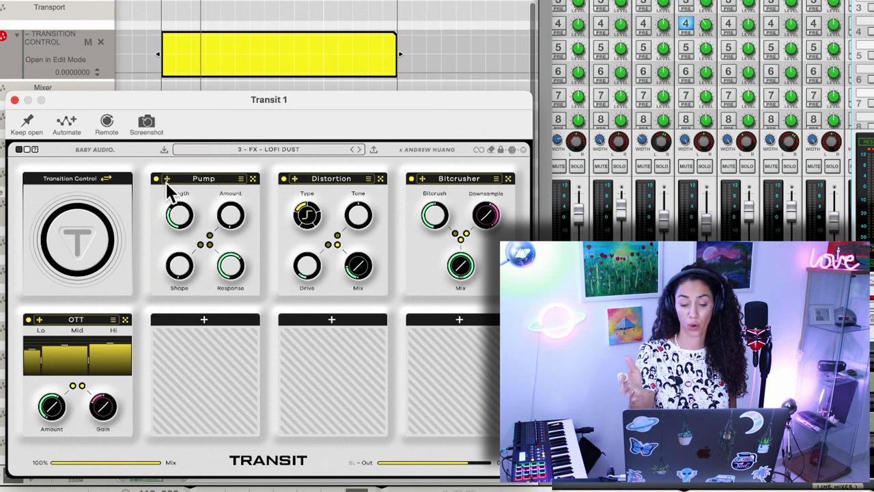
click(241, 179)
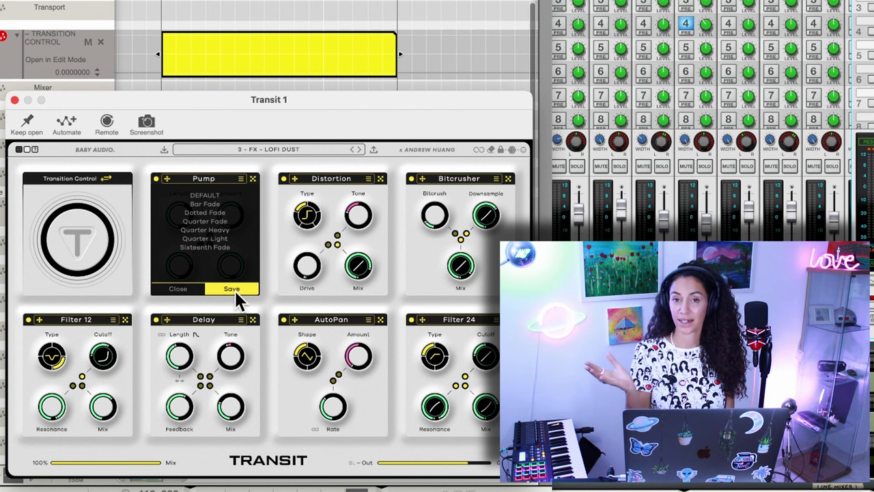
click(233, 289)
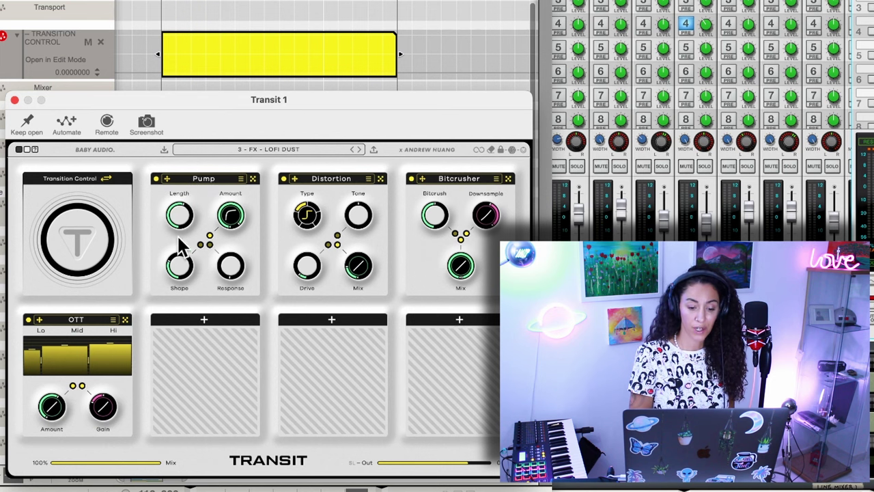
Step: Clear Pump from its slot via the module chooser, then restore it with Cmd+Z
click(207, 179)
click(197, 183)
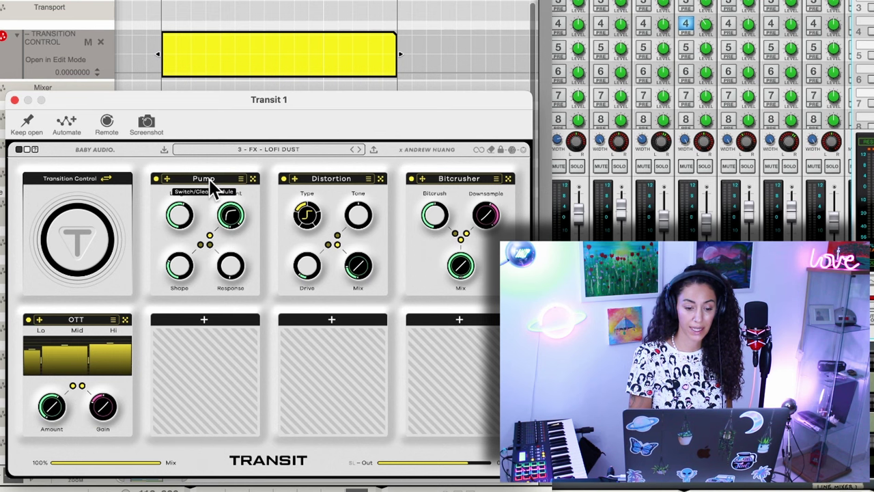
click(204, 180)
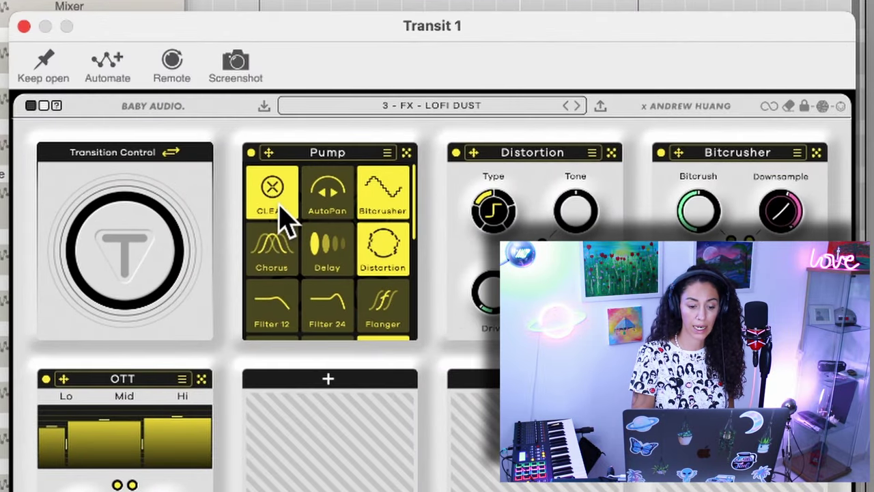
click(283, 217)
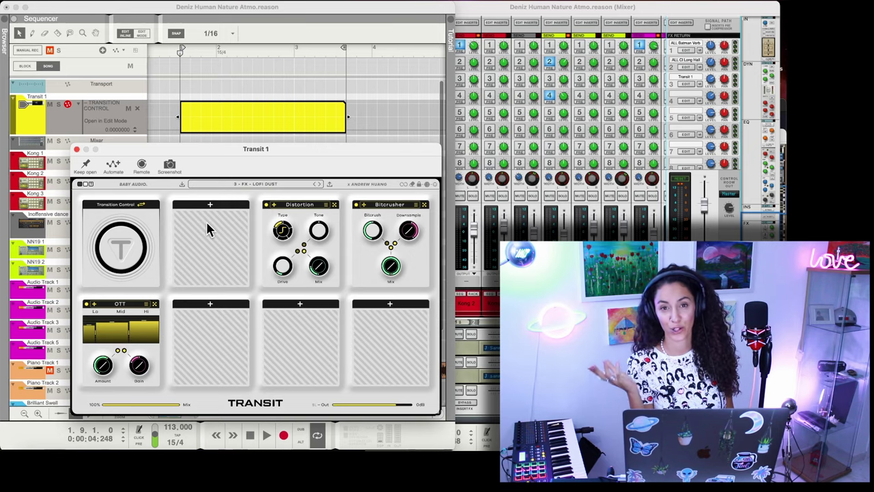
key(super+z)
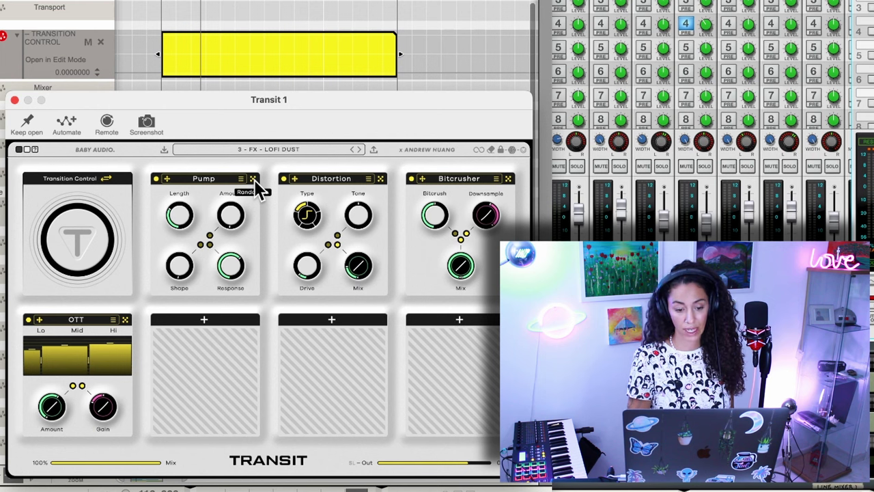
Step: Randomize Pump's Length, Amount and Response settings four times
click(254, 180)
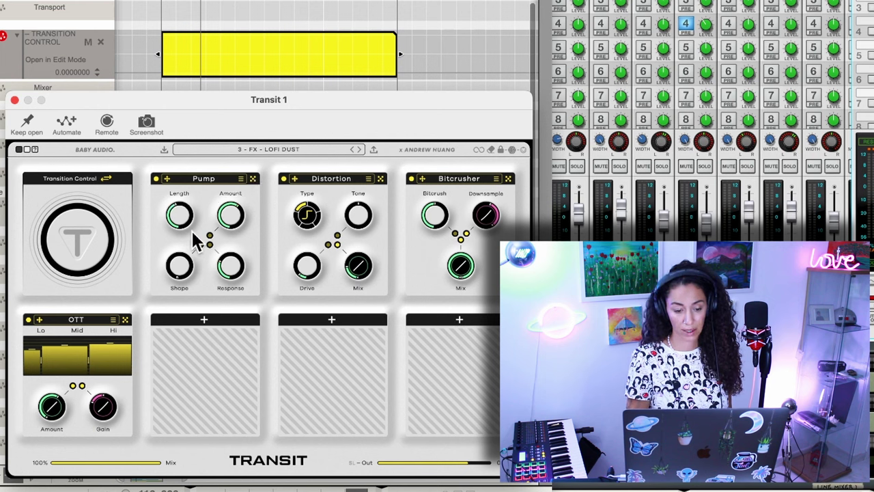
click(254, 180)
click(254, 179)
click(254, 180)
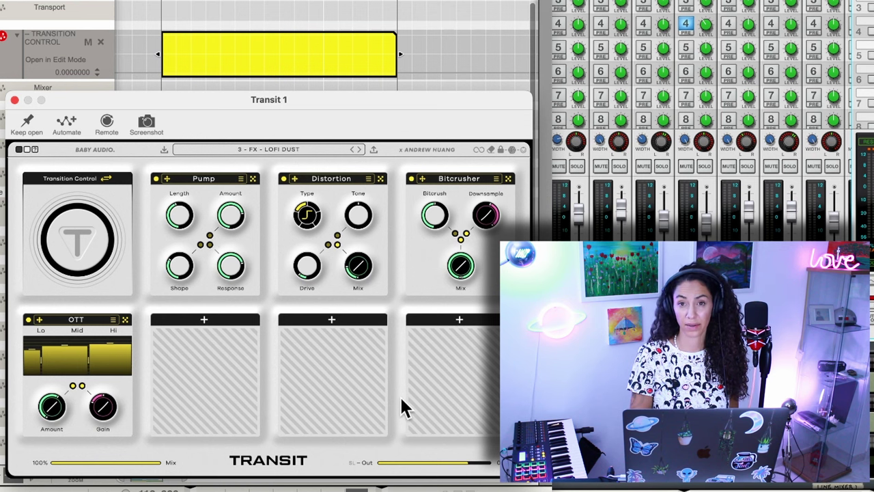
Step: Try the dark colour scheme and back, randomize the whole plugin three times, then erase to INIT
click(20, 151)
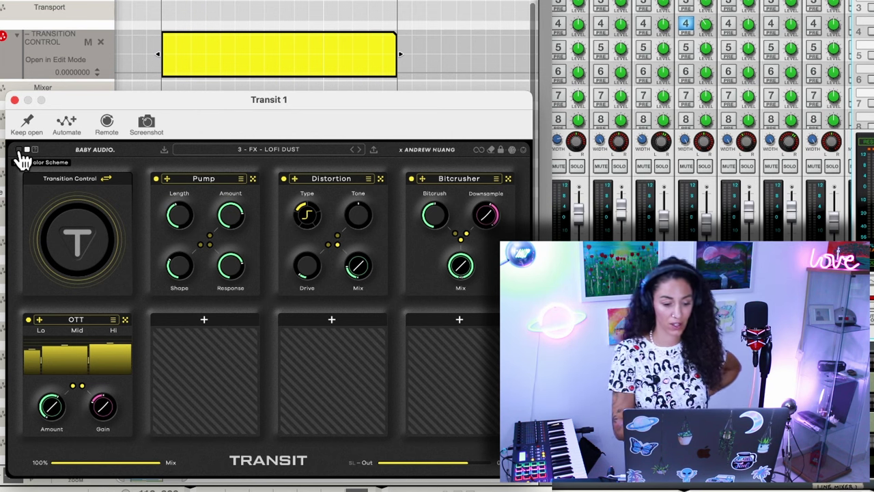
click(20, 151)
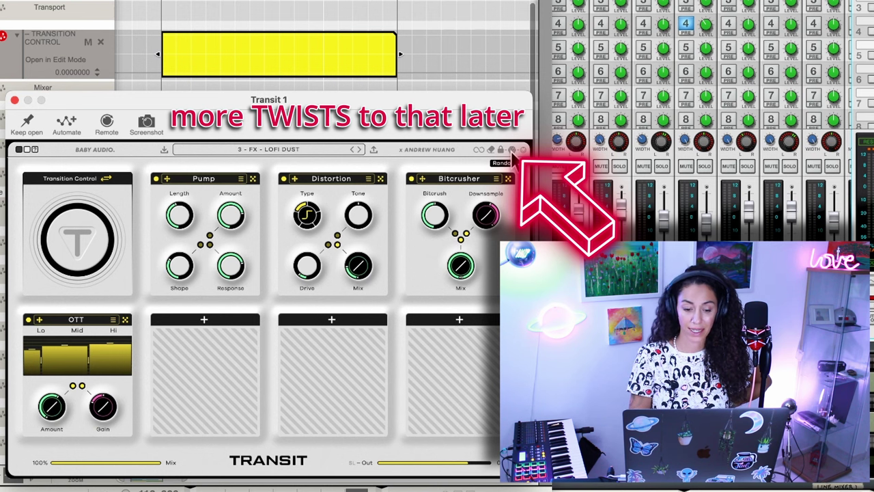
click(512, 159)
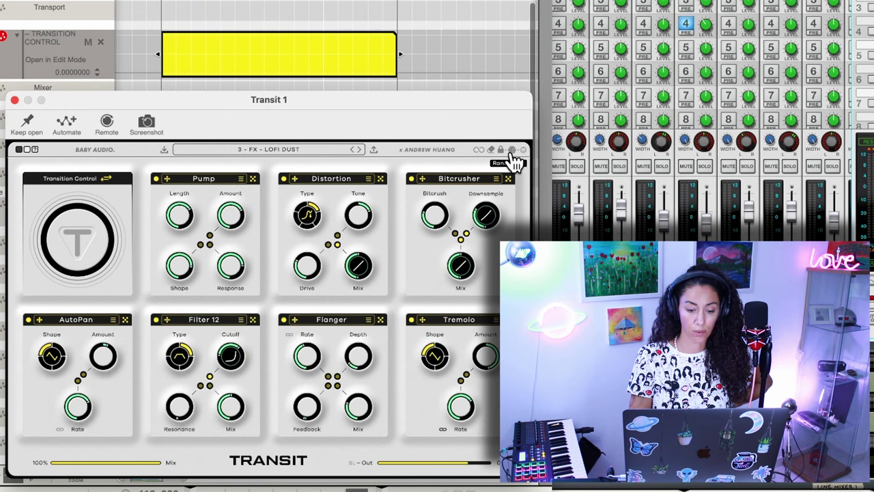
click(513, 161)
click(514, 163)
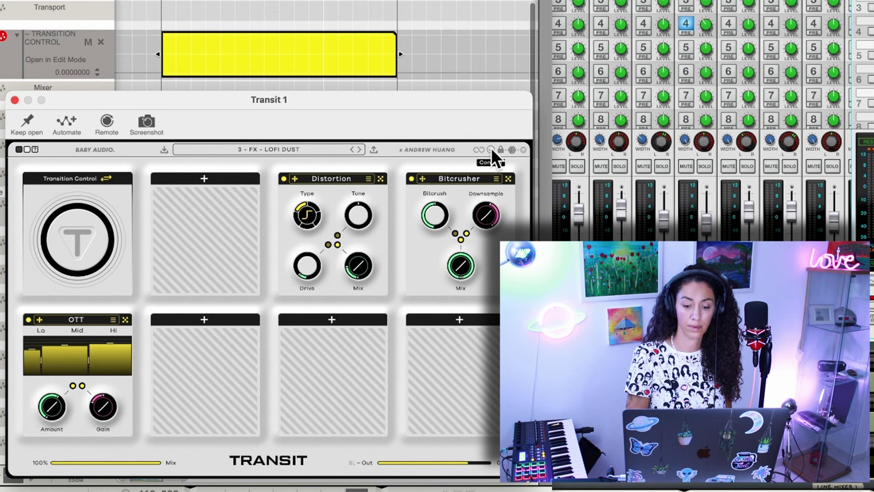
click(491, 150)
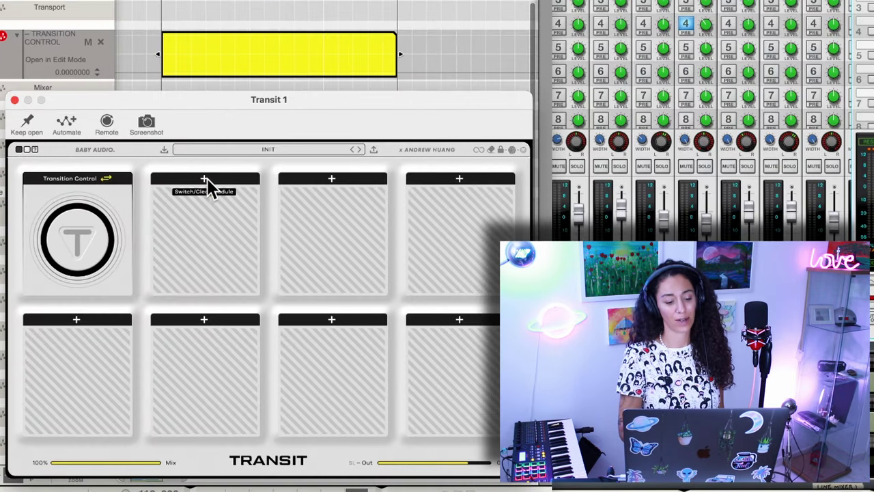
Step: Load a Phaser module into Transit's second slot
click(207, 178)
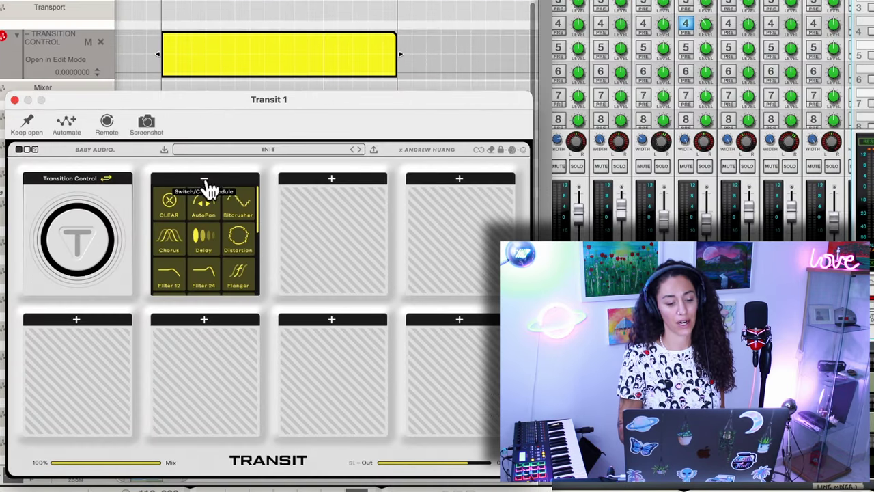
scroll(209, 232, down, 4)
scroll(209, 241, down, 2)
click(176, 215)
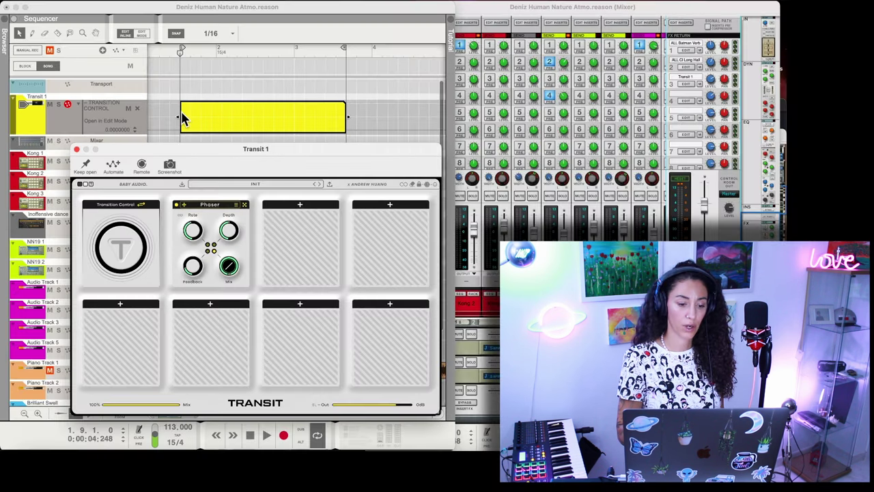
Step: Raise the Transition Control automation point to 100 and start playback
click(183, 119)
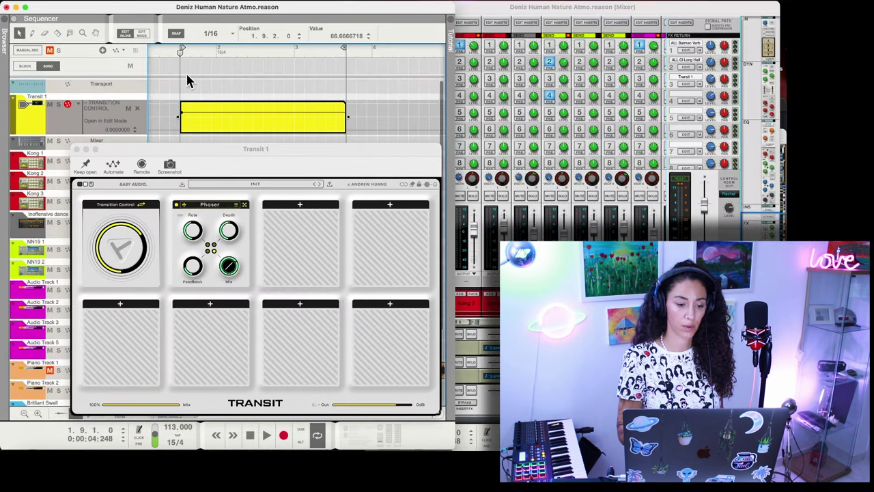
click(185, 111)
key(space)
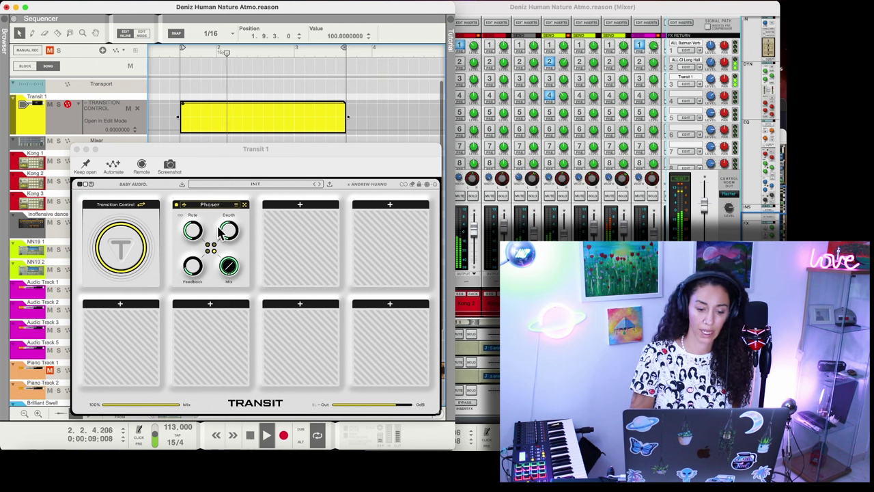
Step: Enable Motion on Phaser Rate with -33% modulation, lower Feedback to about 54, and audition it
mouse_move(203, 229)
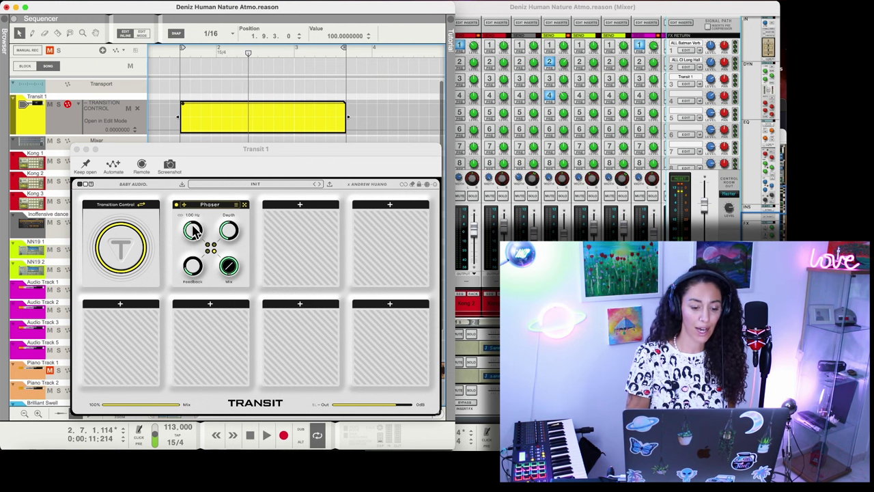
drag(193, 227, 256, 251)
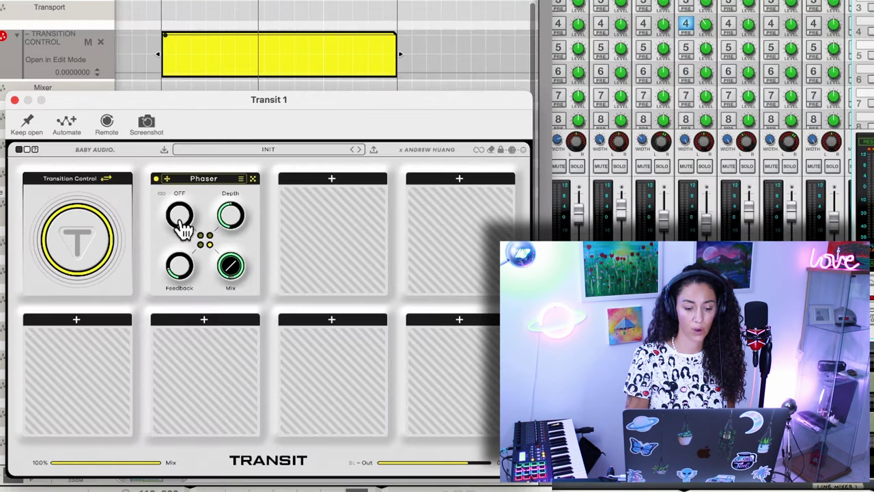
drag(183, 228, 176, 183)
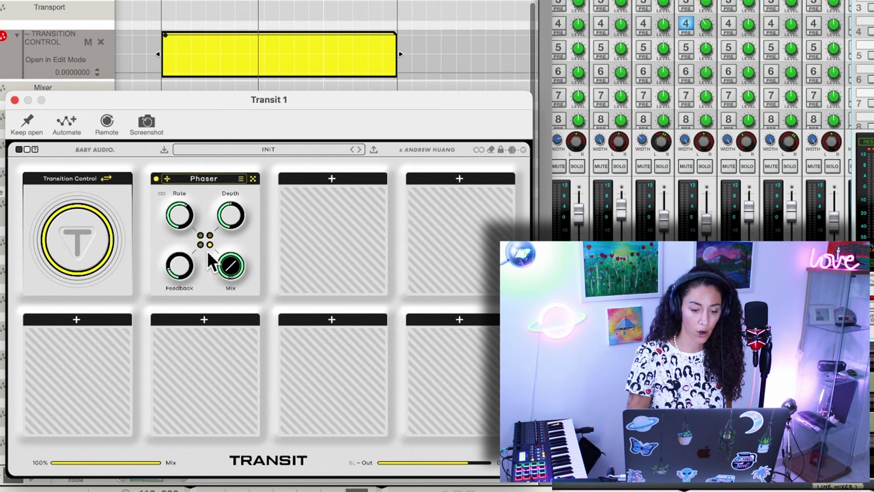
mouse_move(204, 243)
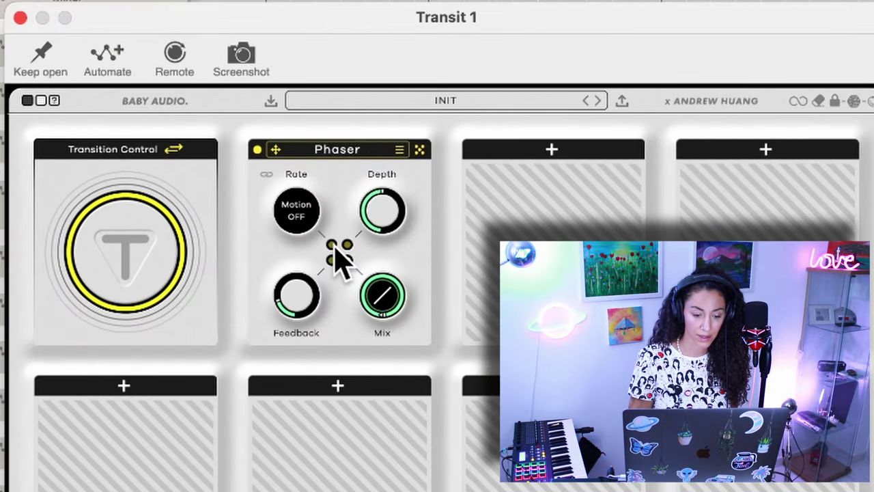
click(337, 251)
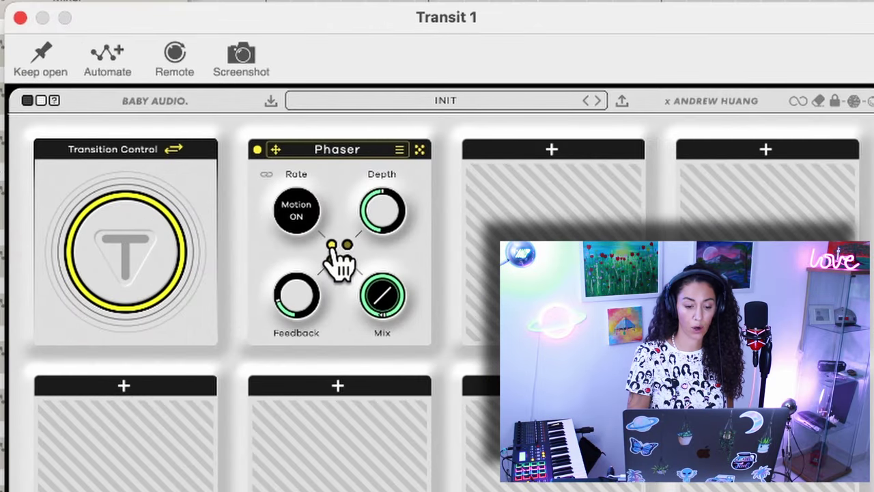
drag(306, 217, 291, 241)
mouse_move(299, 212)
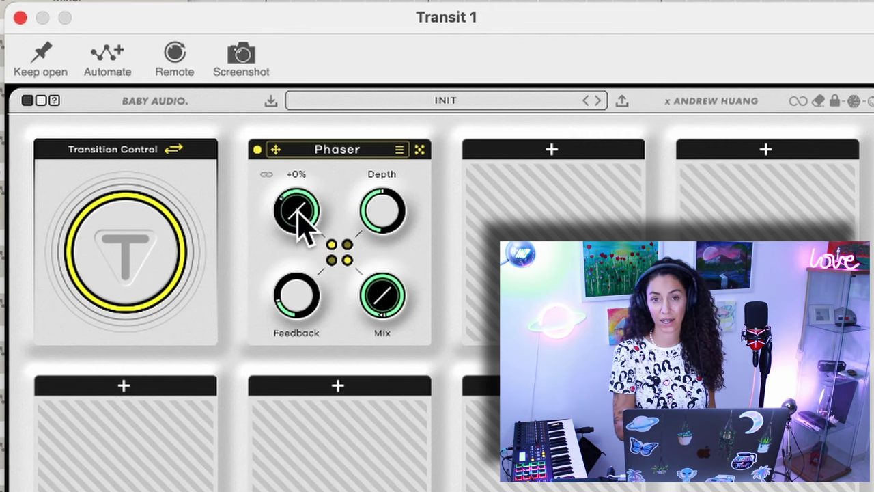
drag(298, 215, 297, 223)
drag(312, 313, 321, 386)
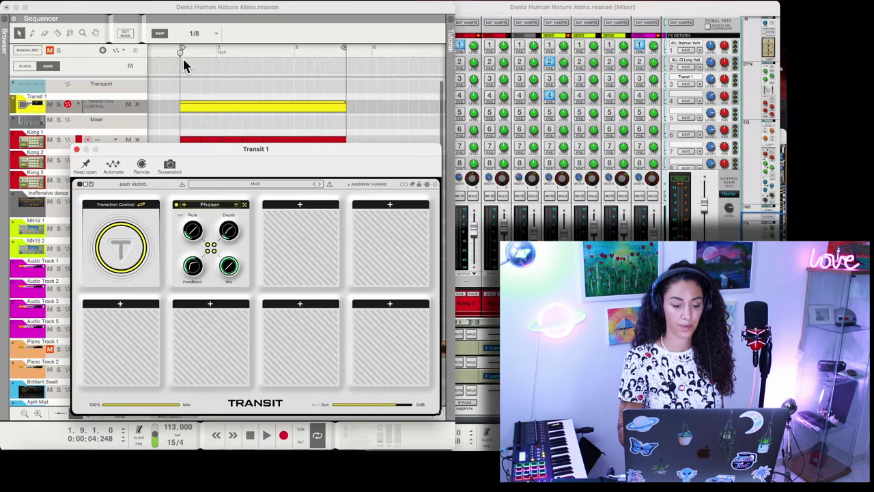
key(space)
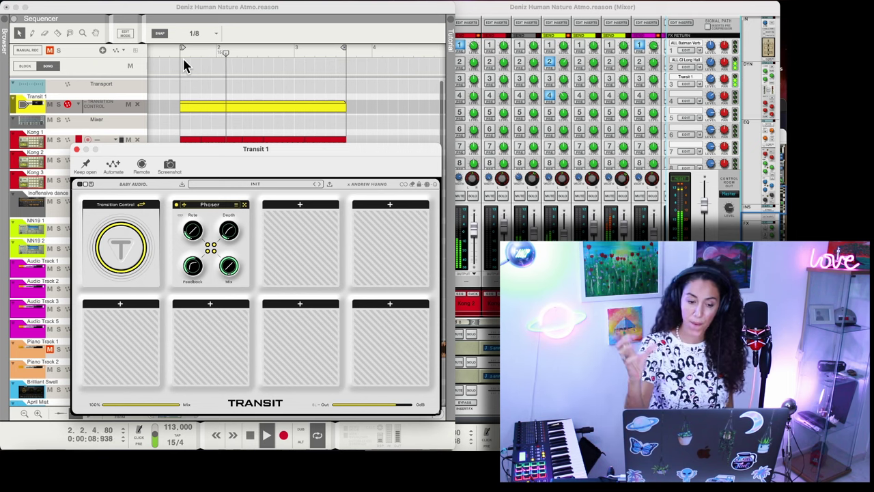
key(space)
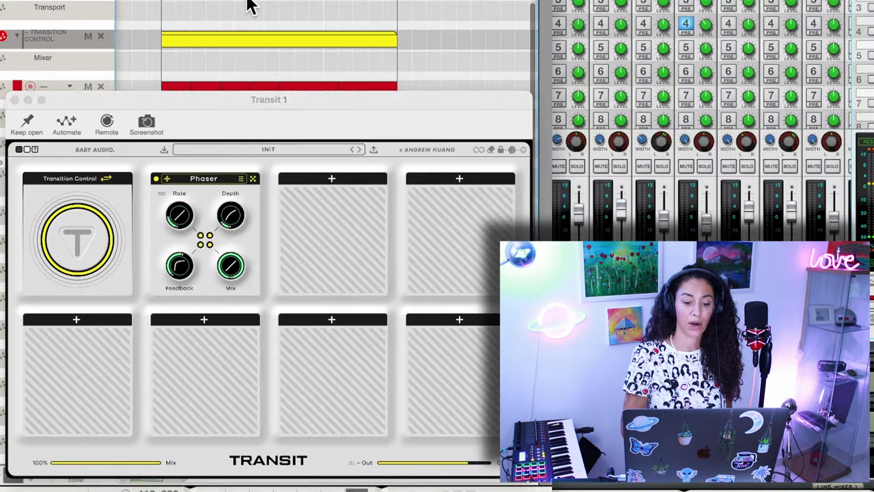
Step: Load a Reverb module into Transit's third slot
click(331, 178)
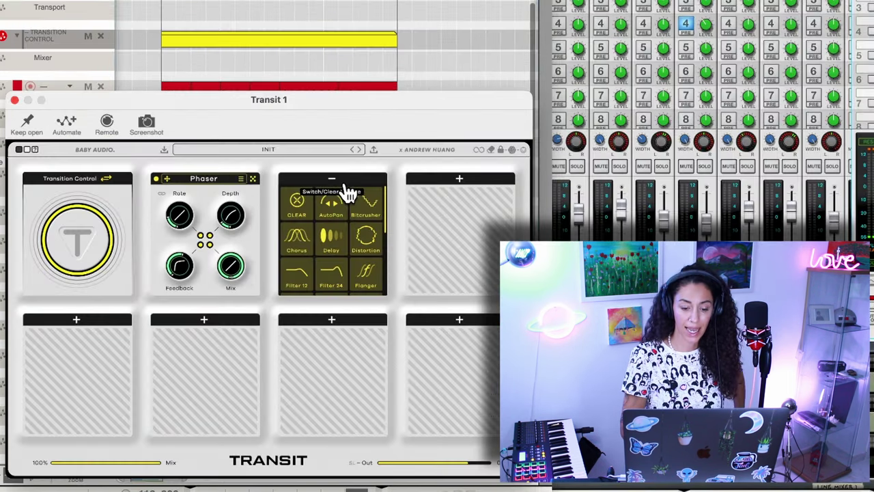
scroll(338, 226, down, 3)
scroll(301, 235, down, 2)
click(302, 235)
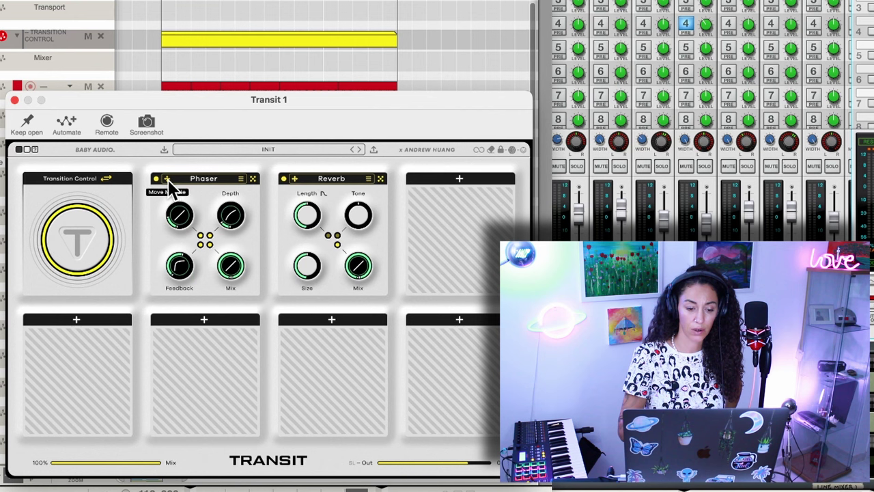
Step: Reorder the chain so Reverb precedes Phaser, and lower Reverb tone to about -18%
drag(168, 180, 422, 180)
drag(297, 184, 184, 189)
drag(422, 179, 314, 188)
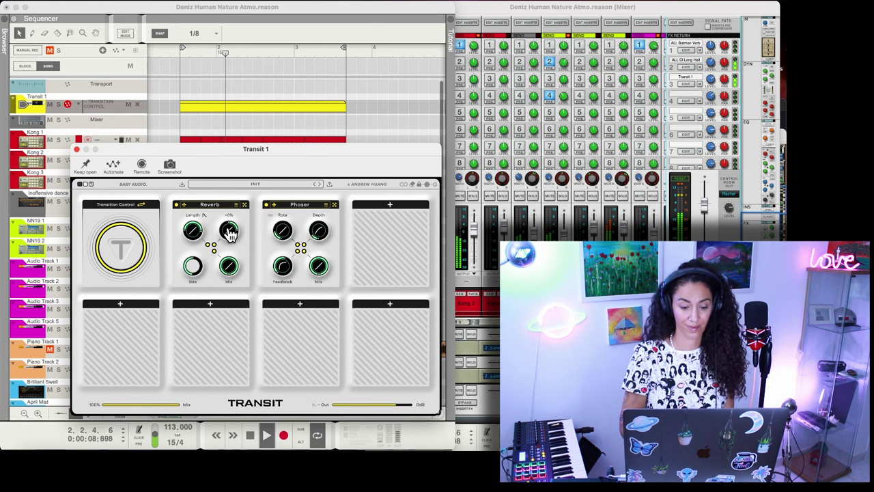
drag(230, 216, 243, 270)
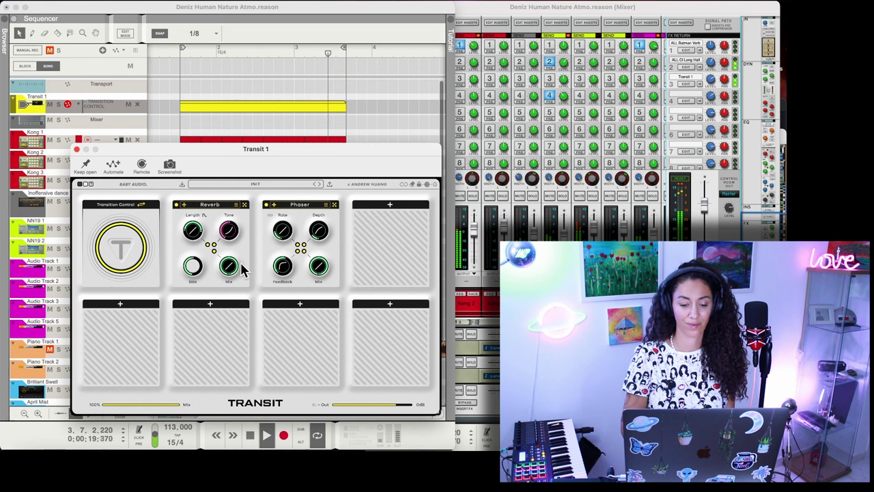
Step: Add a Filter 12 module in the fourth slot and select the Transition Control clip
click(390, 205)
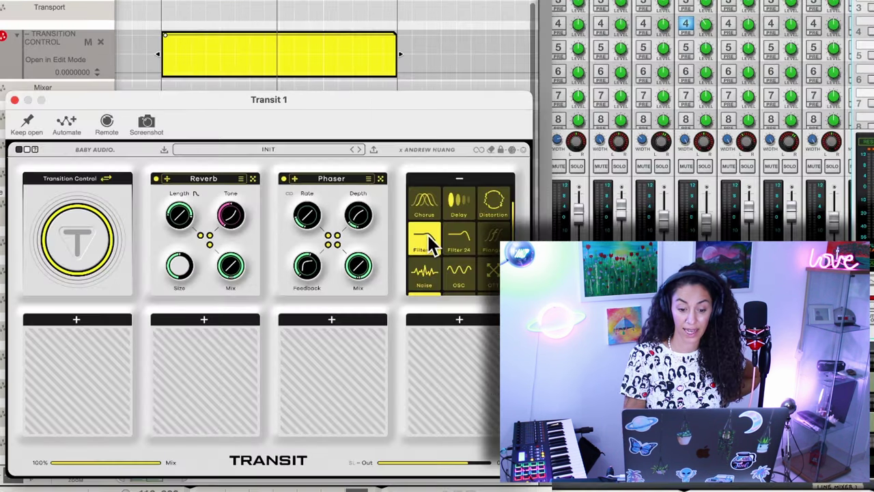
click(372, 246)
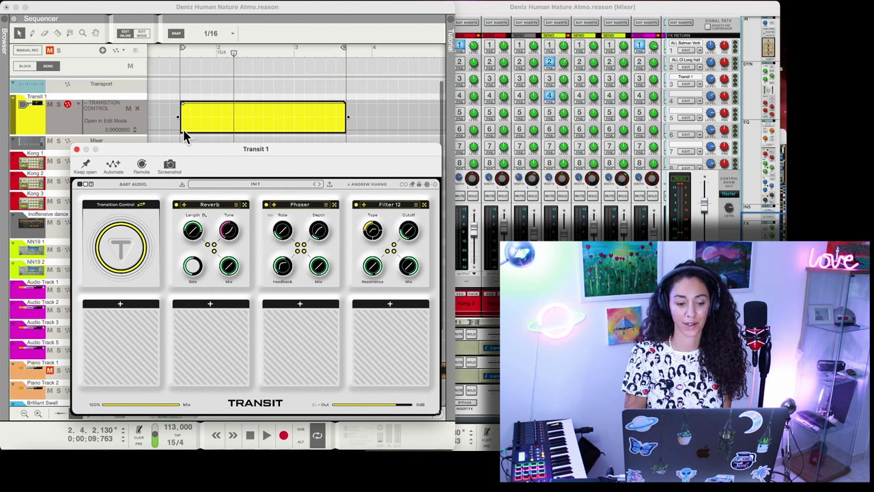
click(179, 51)
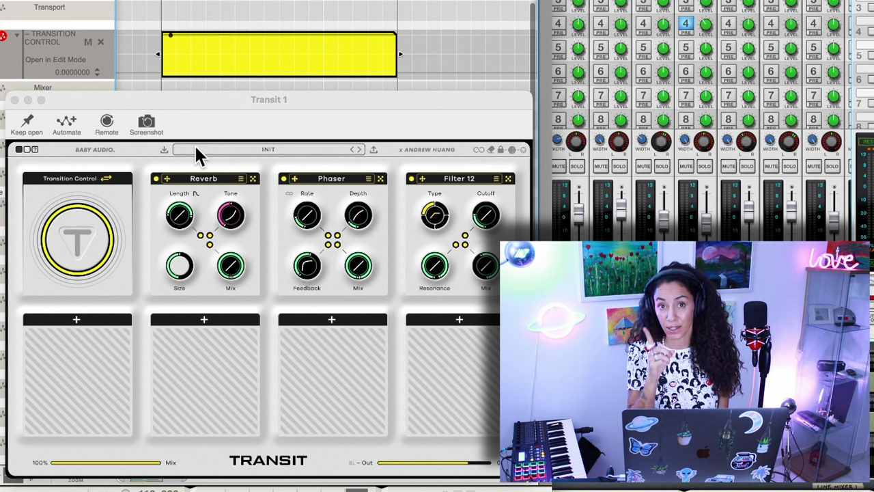
Step: Set Transition Control timing to 1 bar with 2/16 divisions, enable looping, and play the song
click(107, 180)
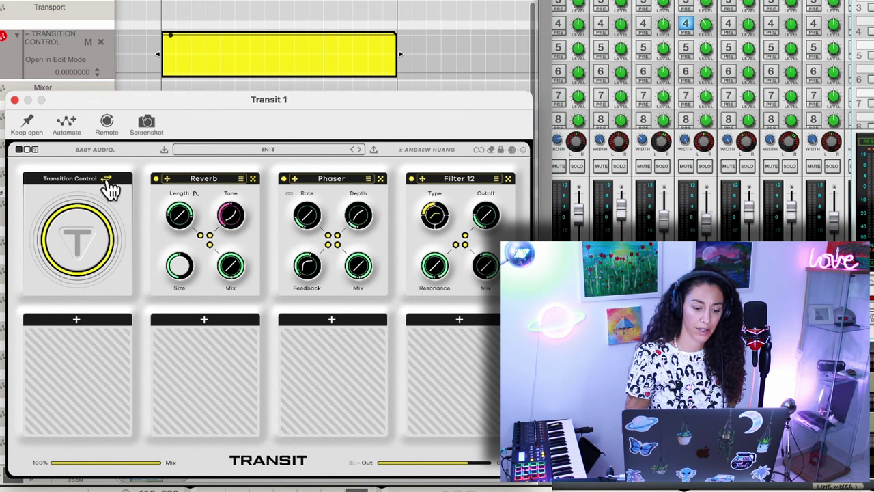
click(108, 181)
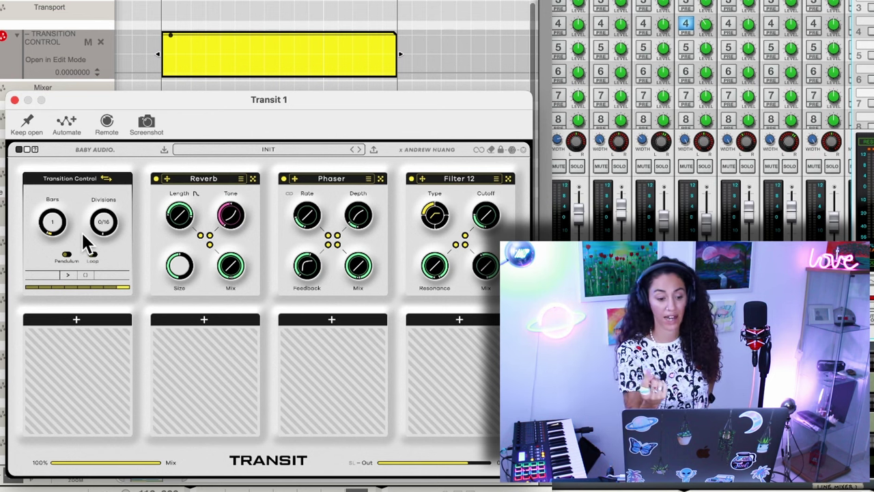
scroll(61, 246, up, 1)
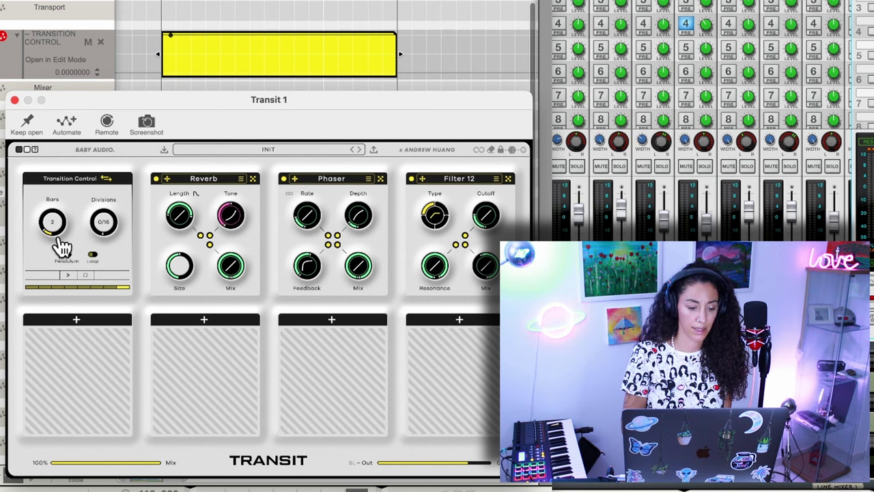
scroll(59, 224, down, 1)
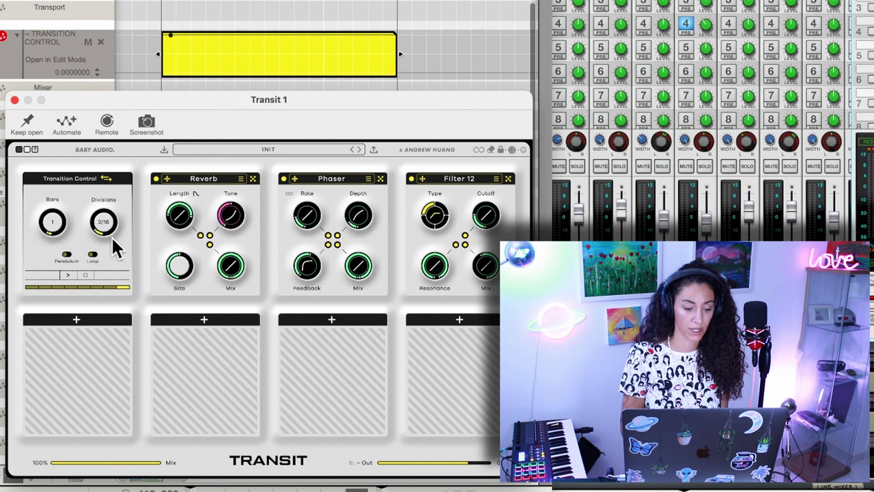
click(68, 274)
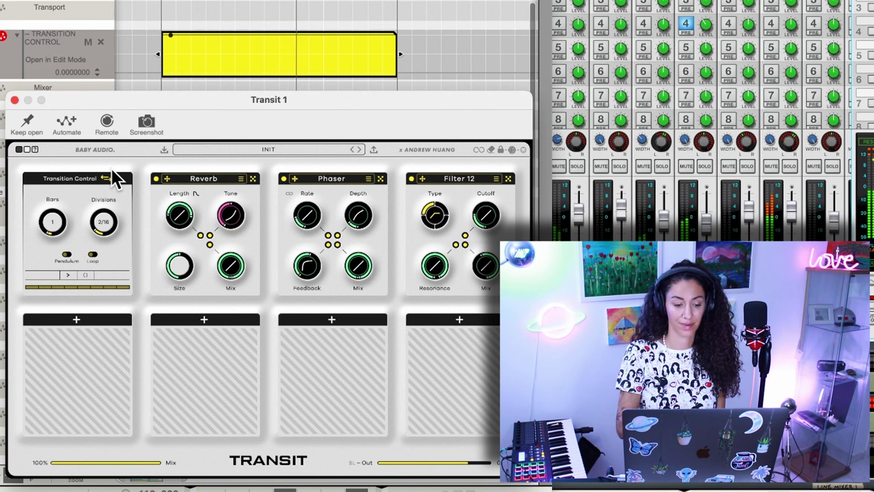
click(92, 255)
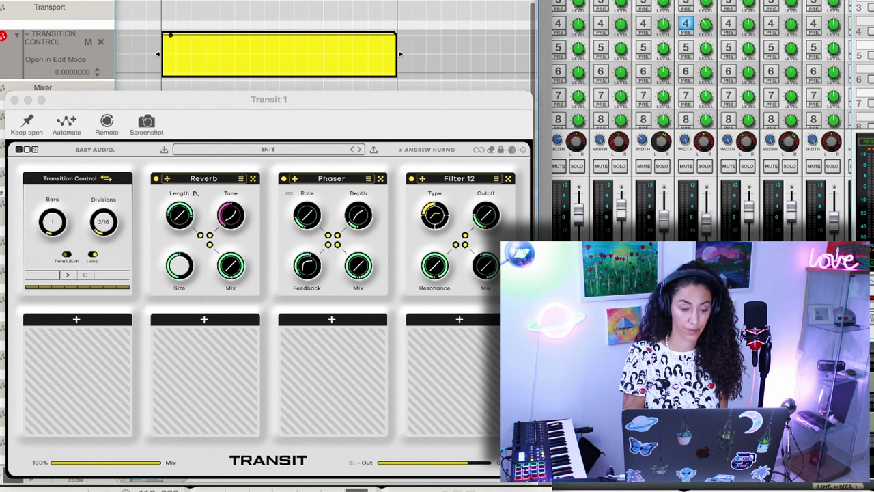
key(space)
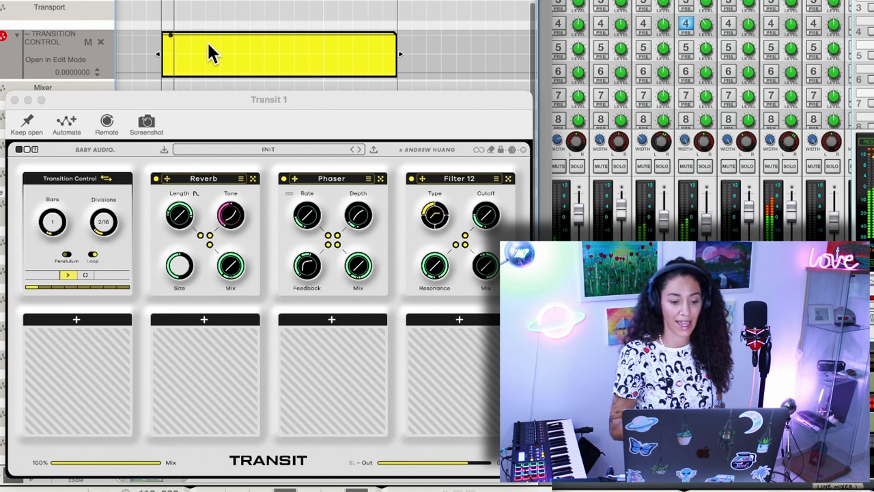
click(69, 255)
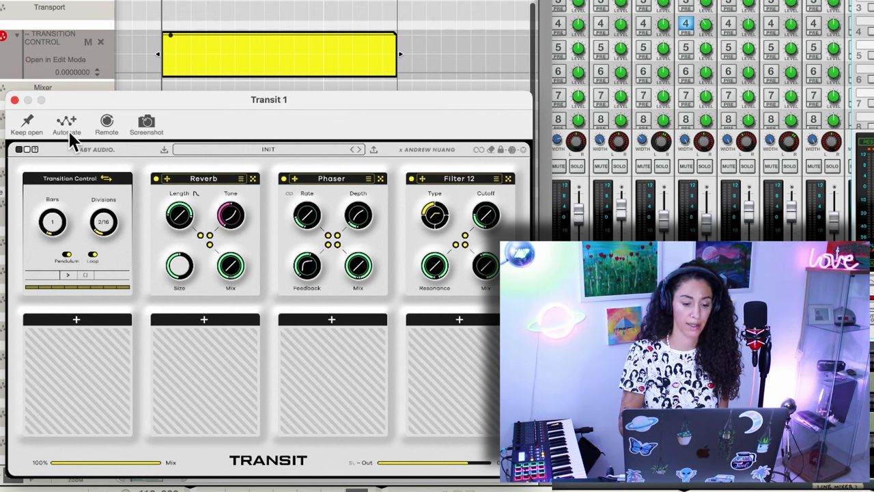
key(space)
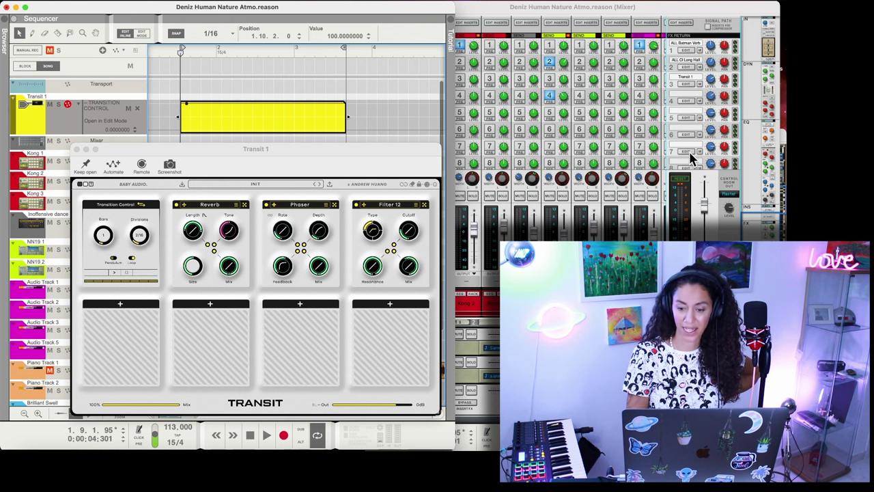
mouse_move(392, 247)
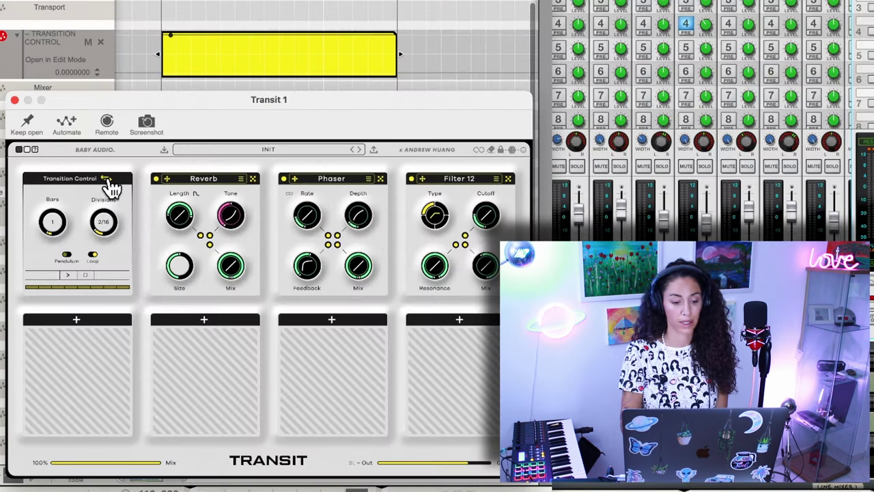
Step: Enable FX state, lock Phaser and Filter 12, and randomise so Reverb becomes a Flanger
click(141, 205)
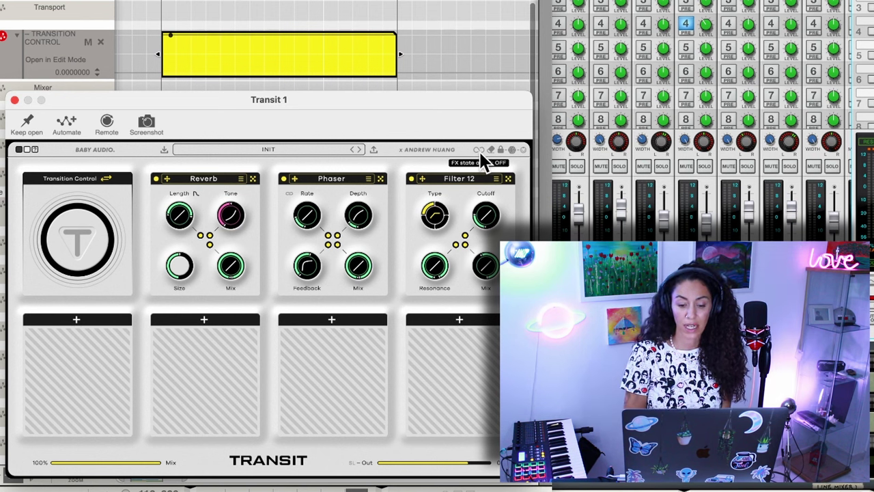
click(479, 152)
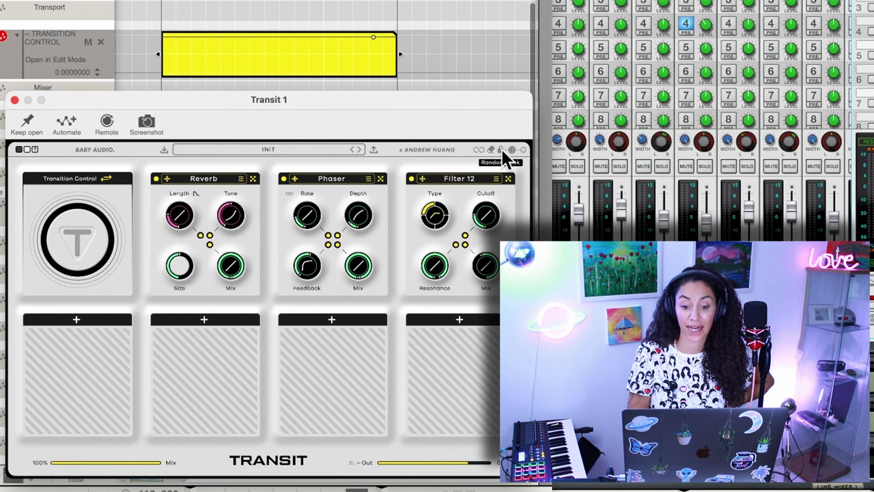
click(502, 151)
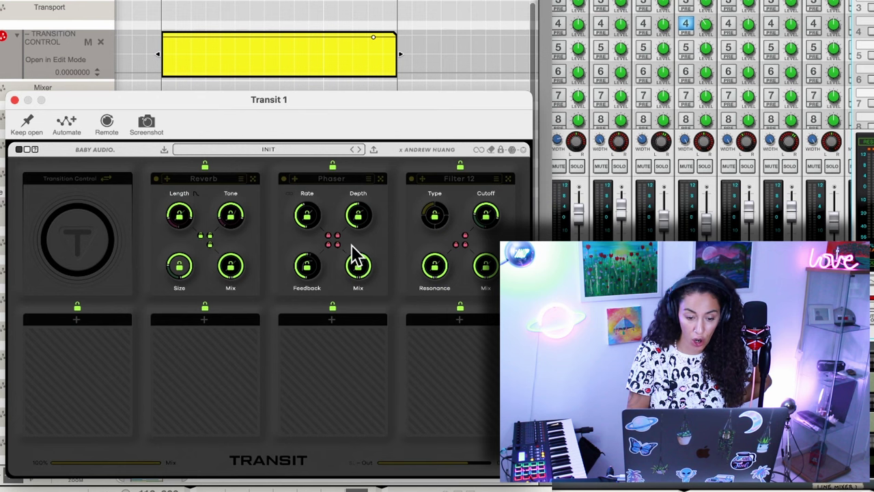
click(334, 167)
click(204, 167)
click(460, 166)
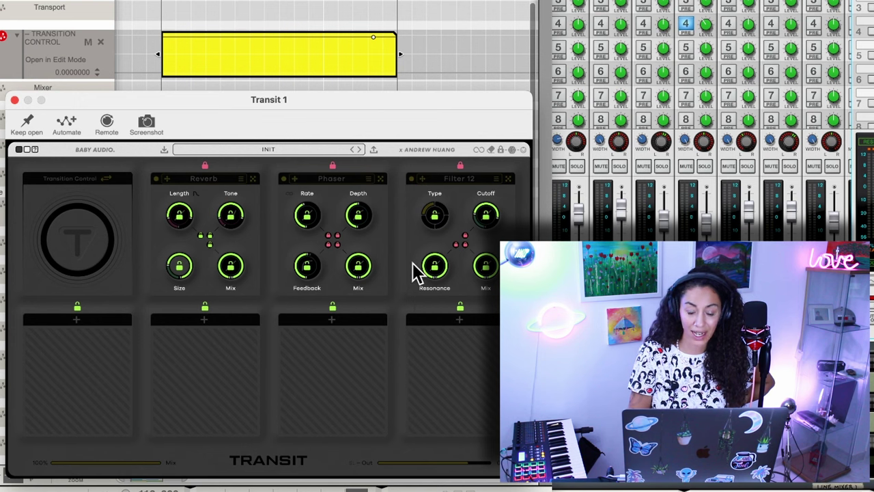
click(461, 170)
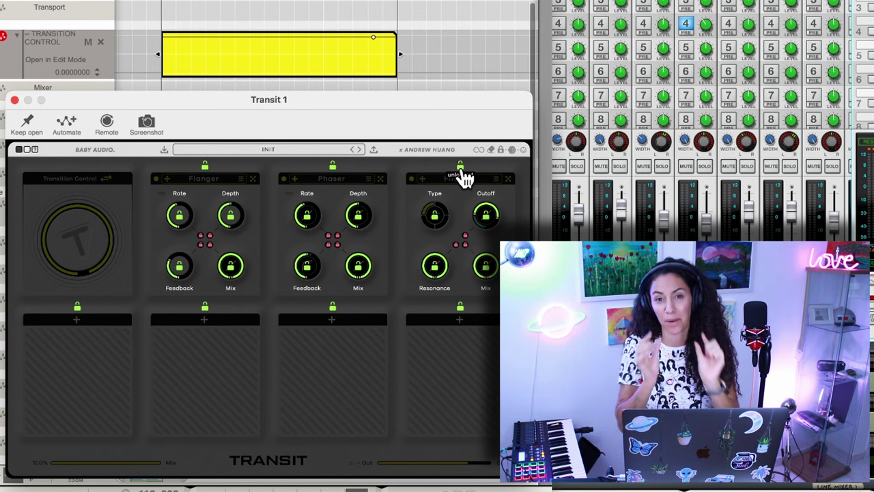
click(520, 152)
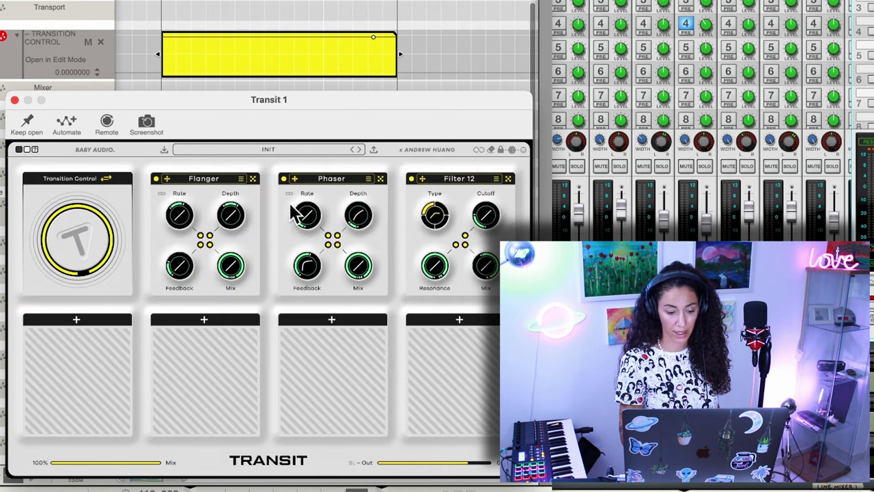
click(77, 319)
Step: Load Delay into the first bottom slot, test its solo, and leave it switched off
scroll(86, 351, down, 3)
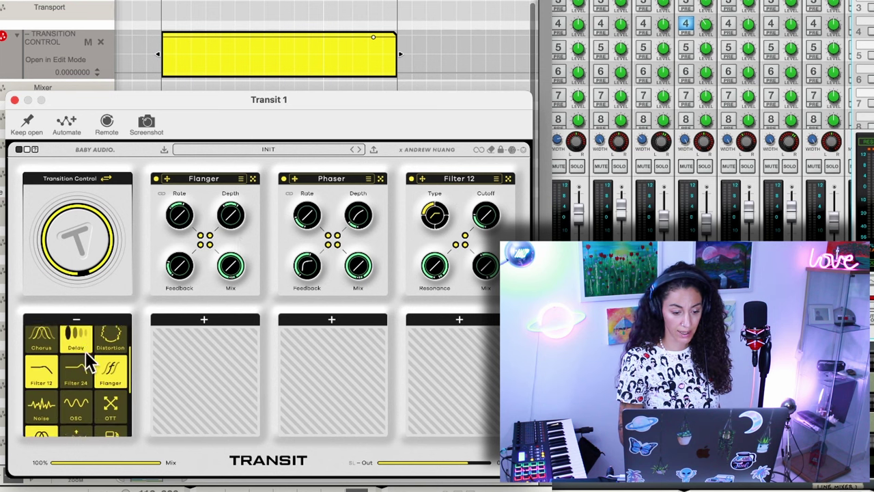
click(83, 332)
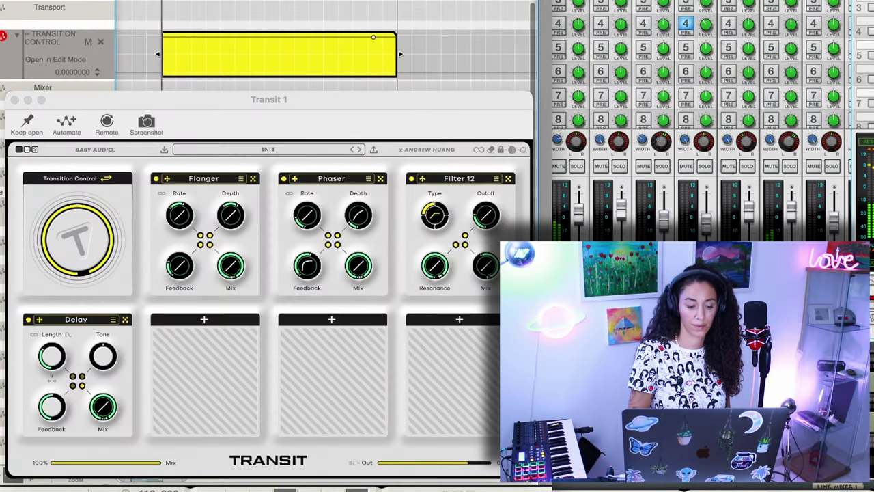
click(28, 319)
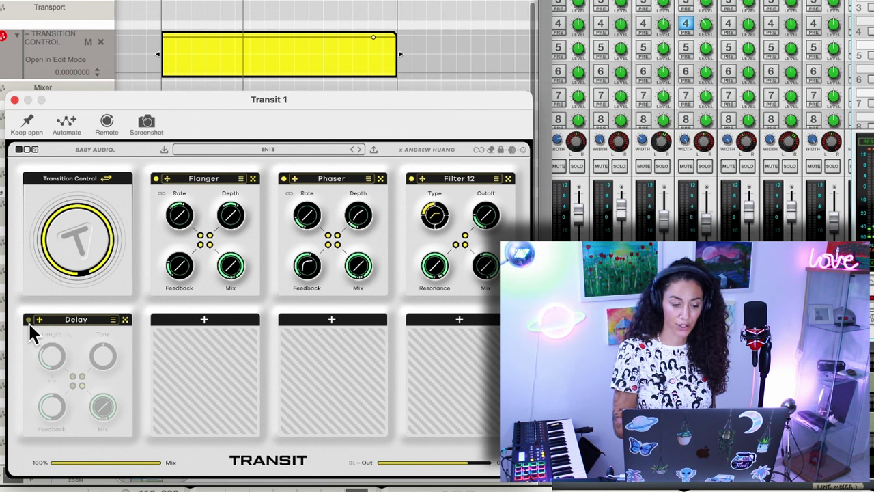
click(27, 320)
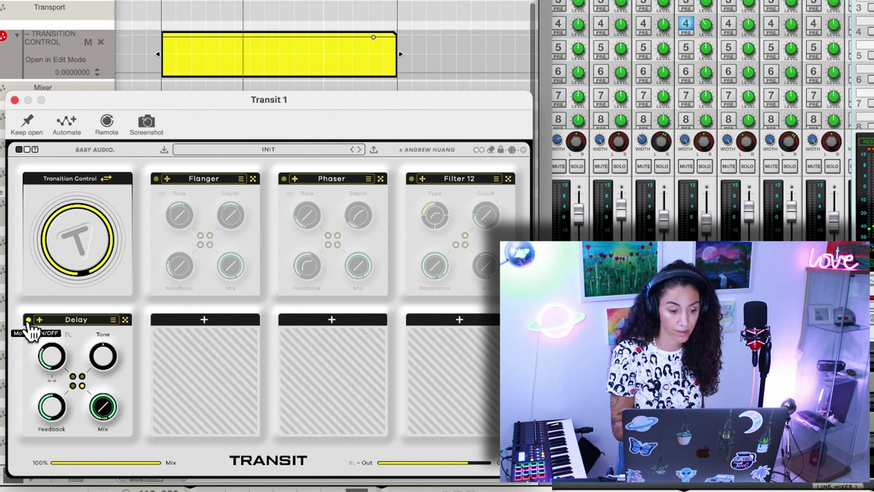
click(28, 321)
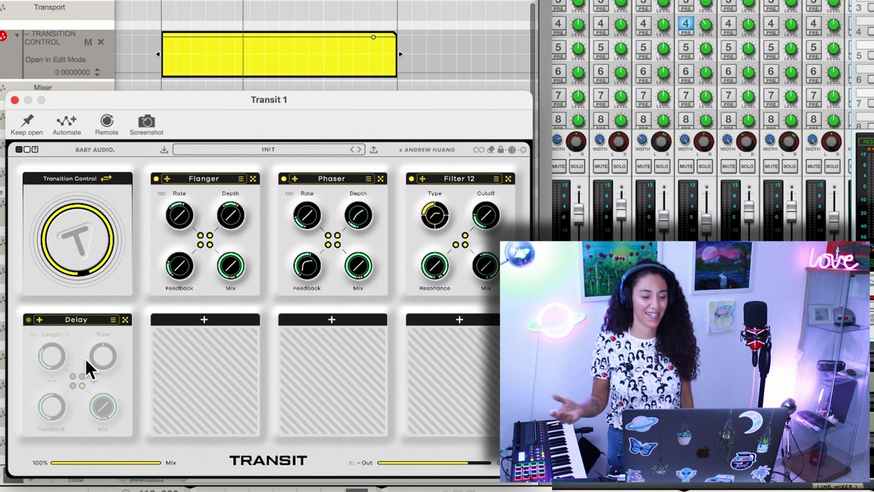
Step: Assign the Akai MPK249's Fader 1 as a remote override mapping for the FX3 send level knob
click(28, 320)
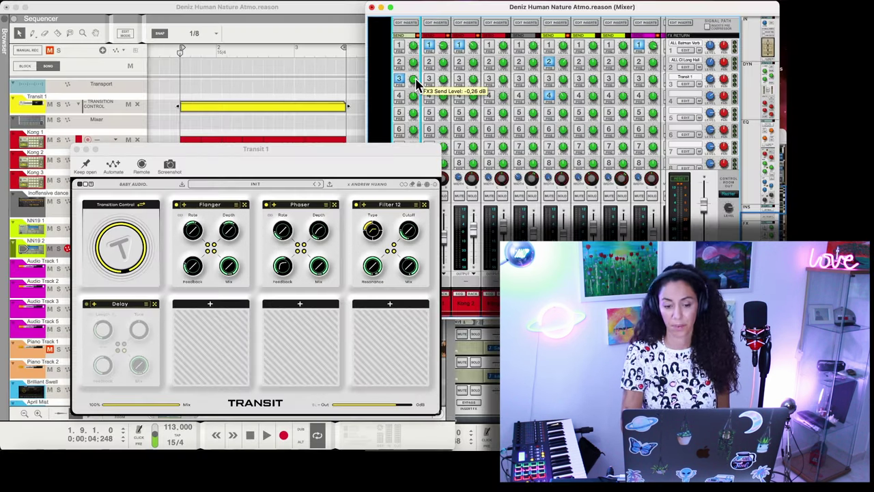
right_click(416, 82)
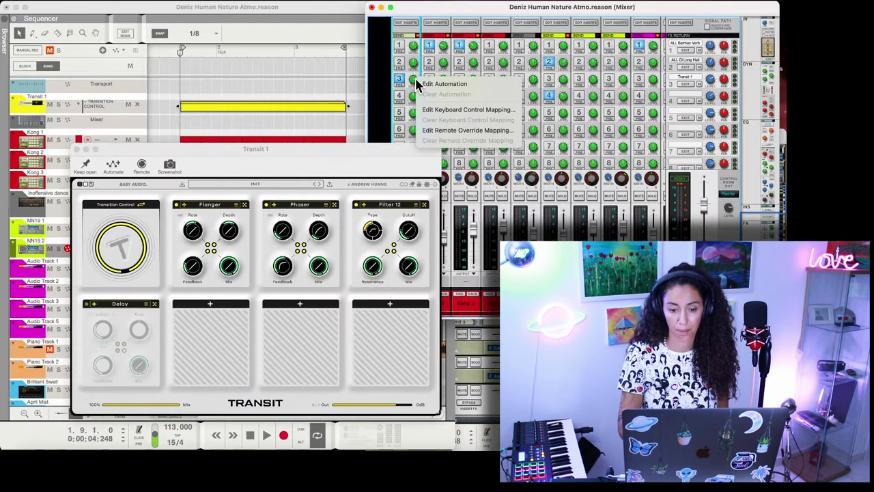
click(441, 130)
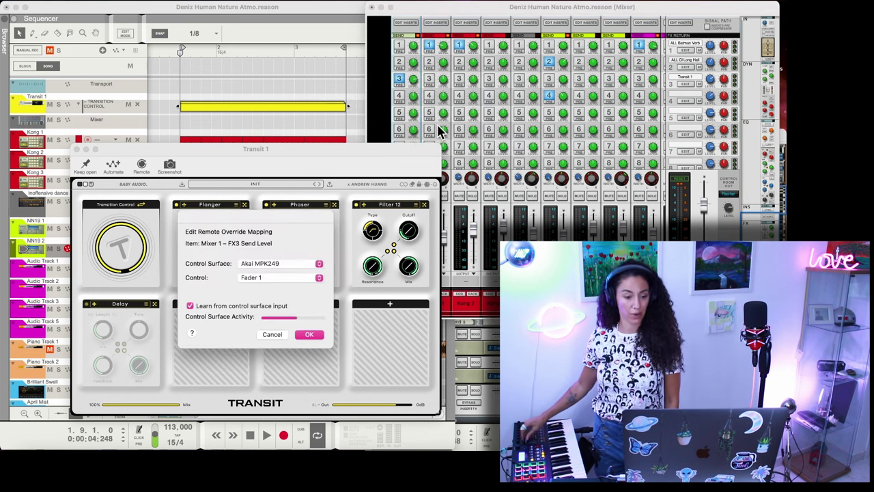
click(310, 334)
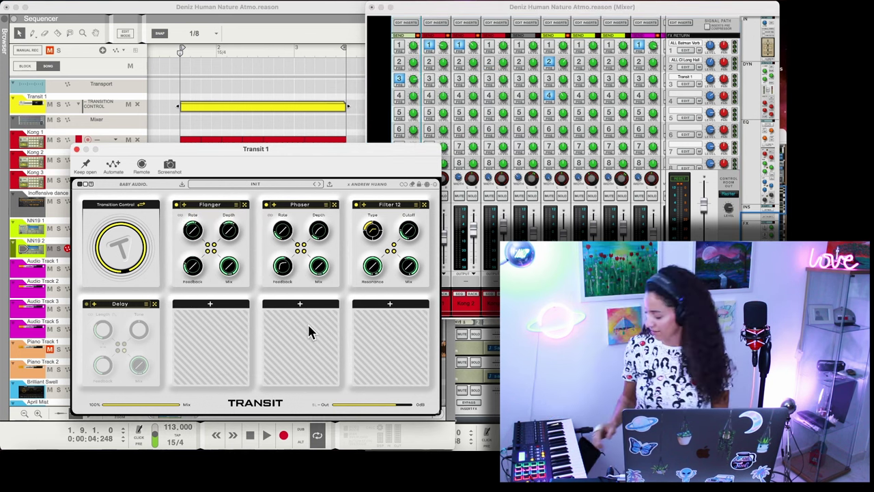